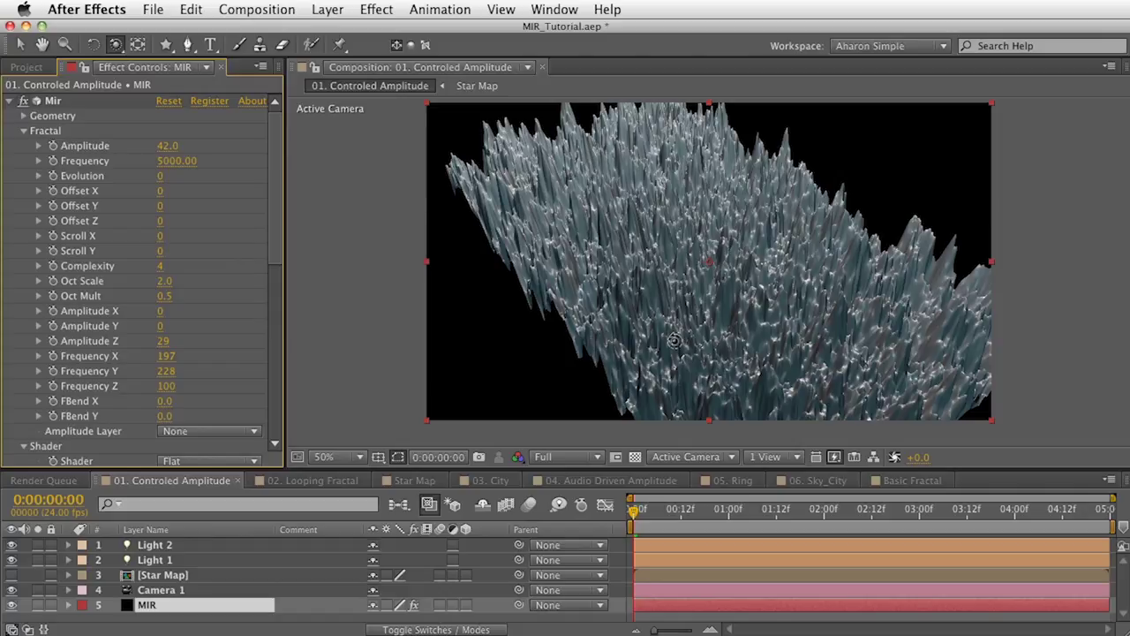
Step: Orbit the camera around the Mir terrain and open the Star Map precomp
mouse_move(693, 341)
left_mouse_down()
mouse_move(708, 336)
mouse_move(676, 326)
mouse_move(676, 350)
left_mouse_up()
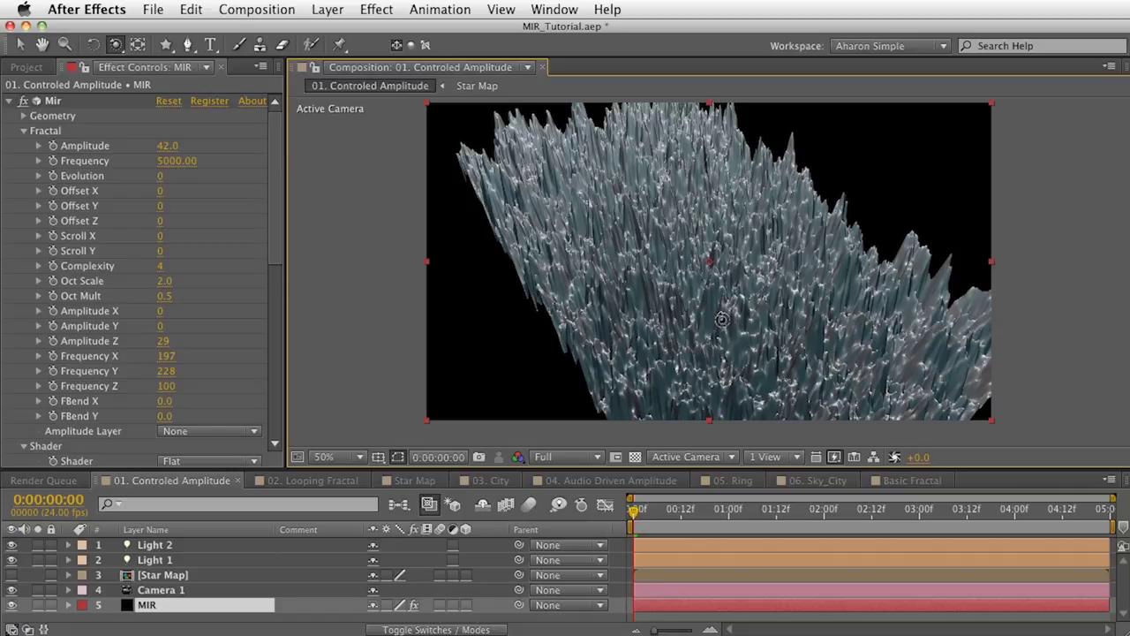
left_click_drag(675, 320, 702, 324)
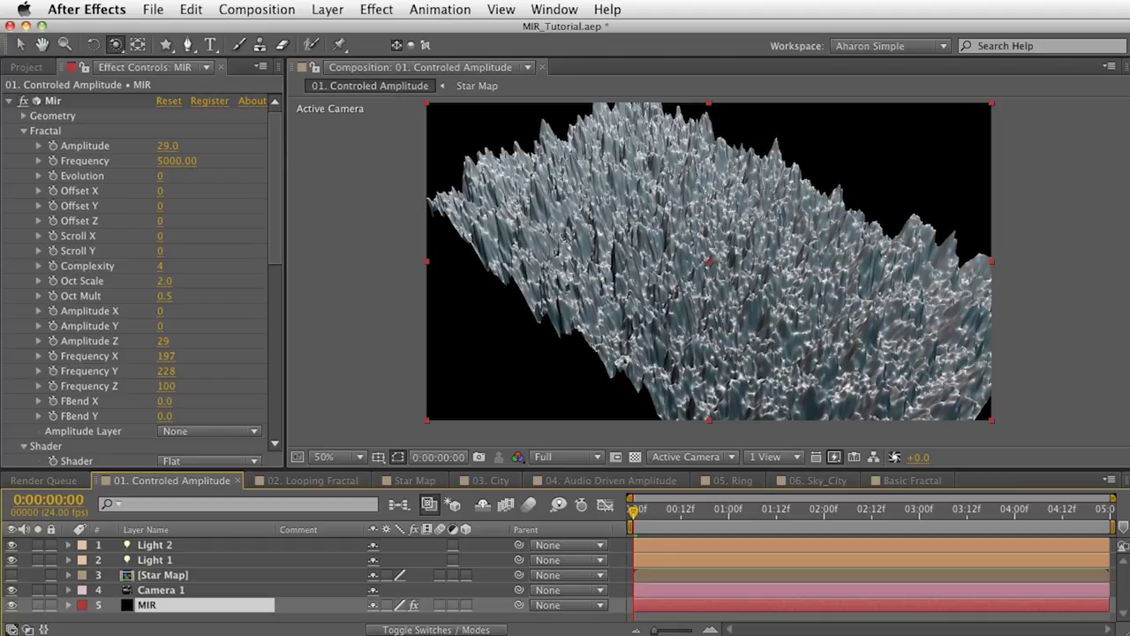
double_click(172, 575)
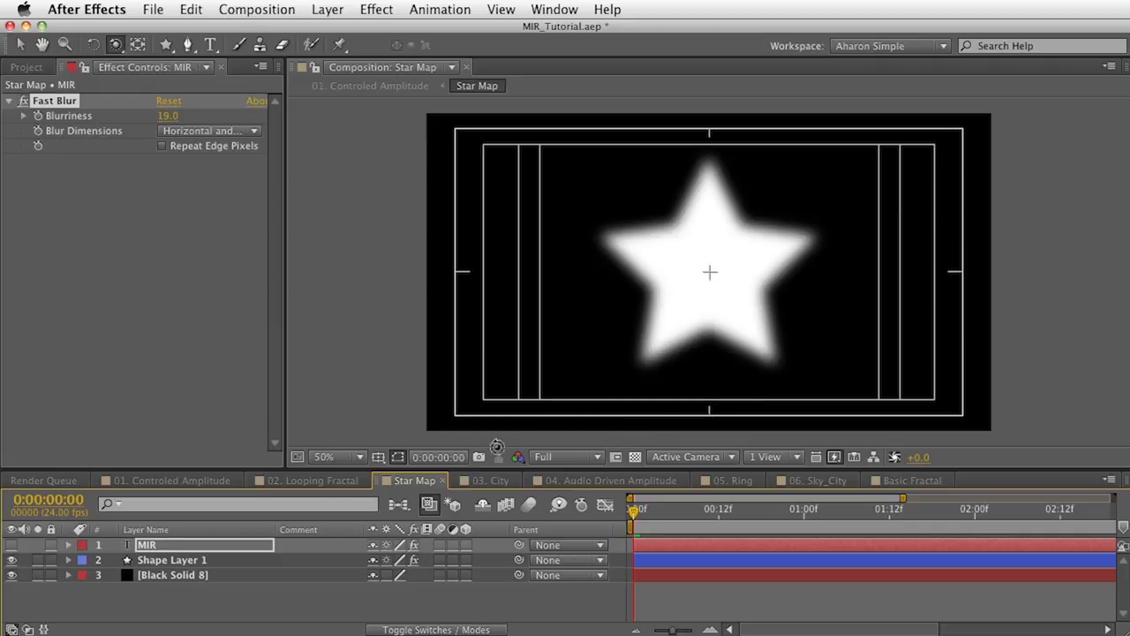
Step: Inspect the Star Map layers Shape Layer 1 and Black Solid 8
left_click(219, 562)
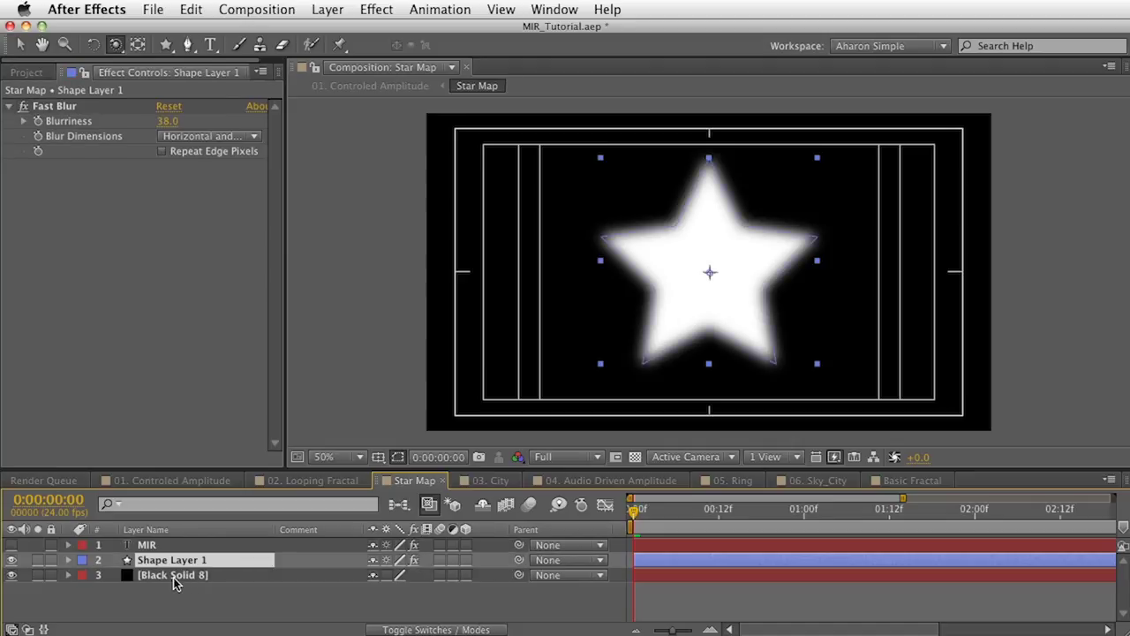
left_click(176, 582)
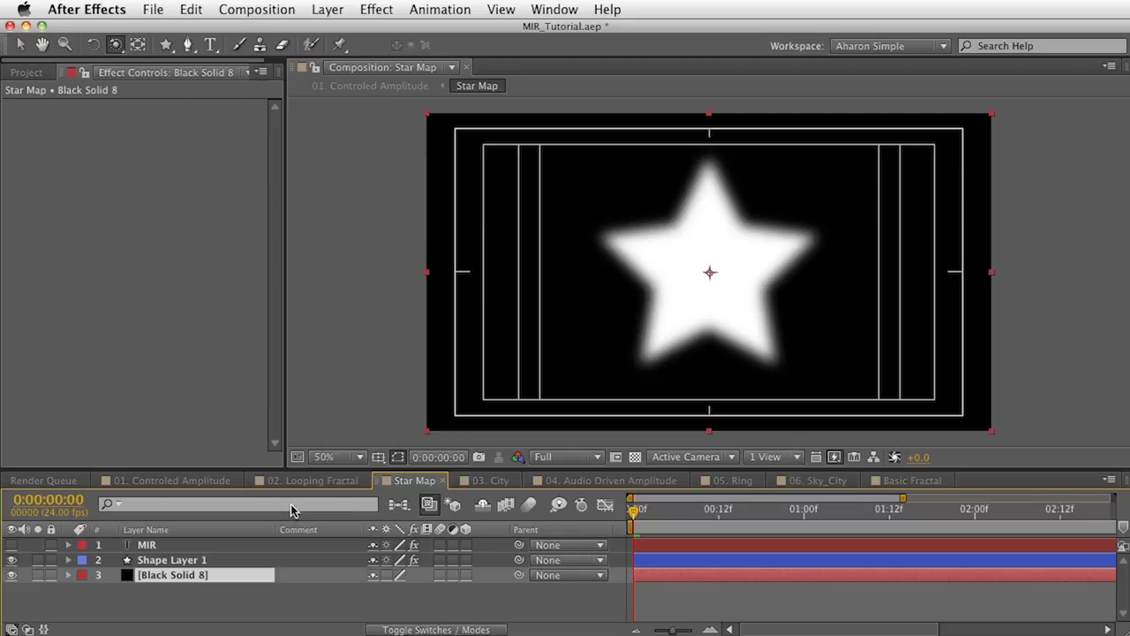
Step: In 01. Controled Amplitude, set the MIR layer's Mir Amplitude Layer to 3. Star Map
left_click(168, 480)
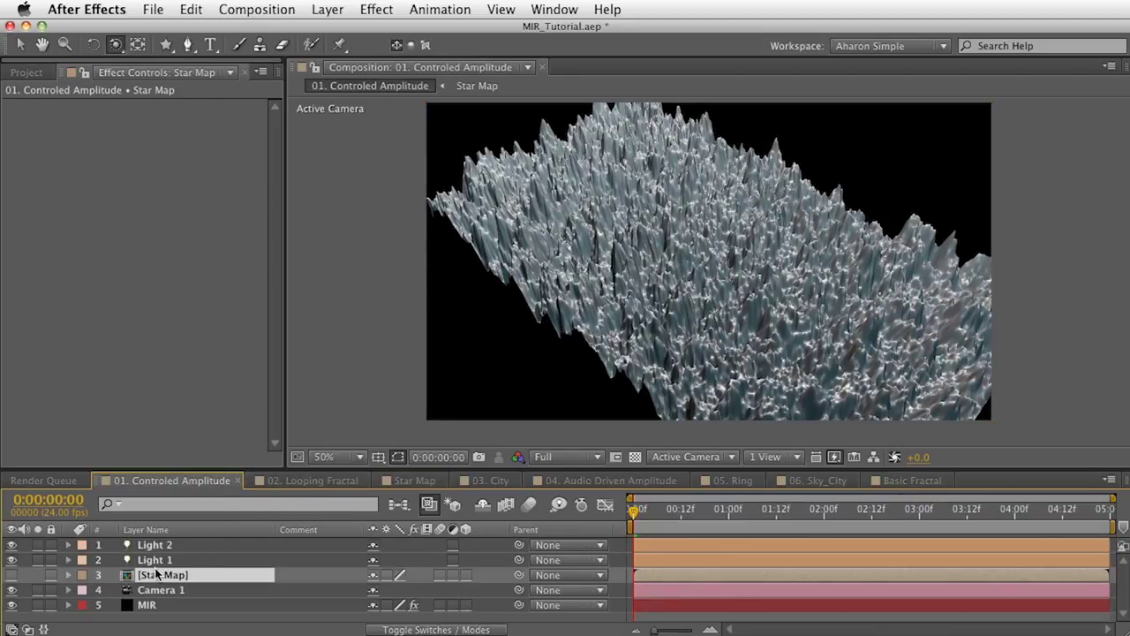
left_click(147, 605)
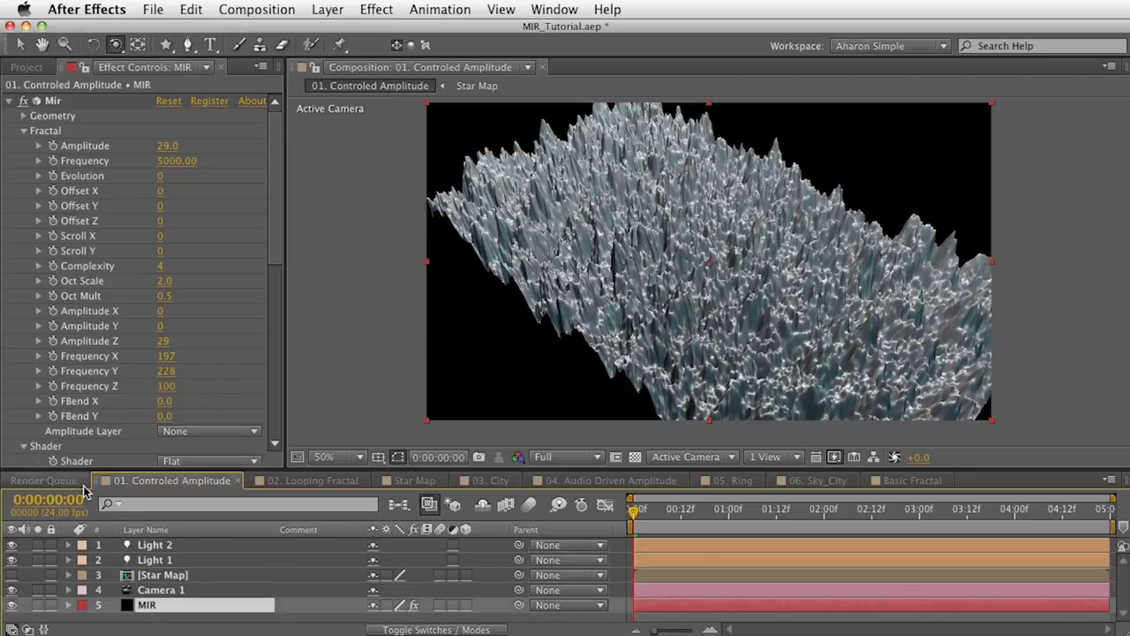
left_click(147, 578)
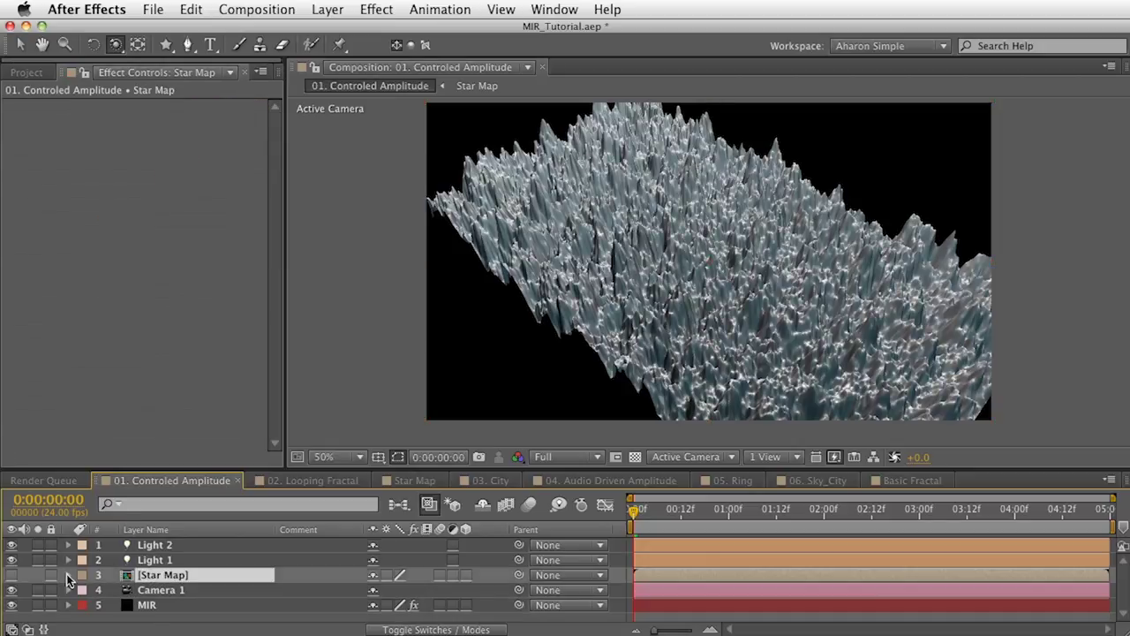
left_click(11, 575)
left_click(11, 575)
left_click(146, 606)
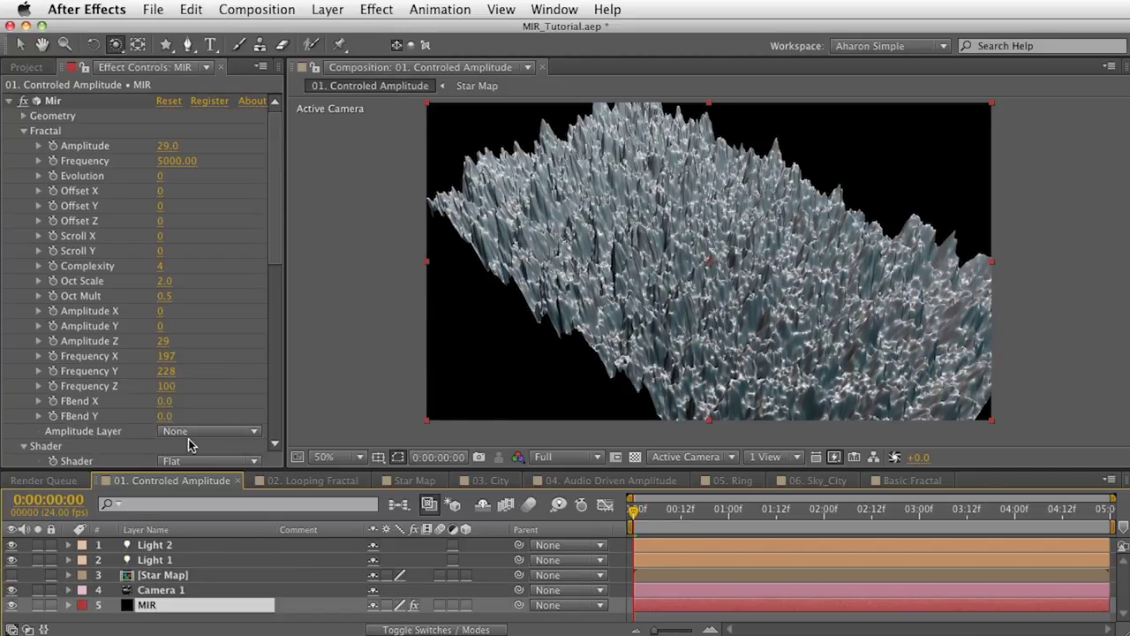
left_click(189, 432)
left_click(191, 469)
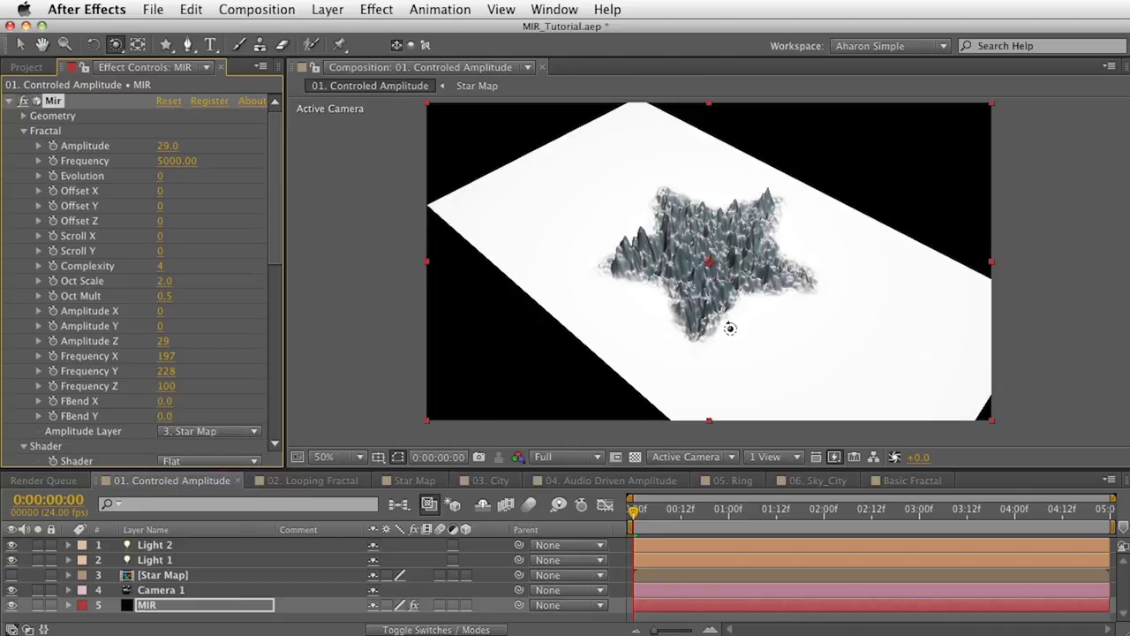
Step: Orbit to a low side view and move the camera close to the star-shaped peaks
mouse_move(729, 327)
left_mouse_down()
mouse_move(648, 267)
mouse_move(648, 286)
mouse_move(689, 320)
mouse_move(730, 336)
mouse_move(723, 318)
left_mouse_up()
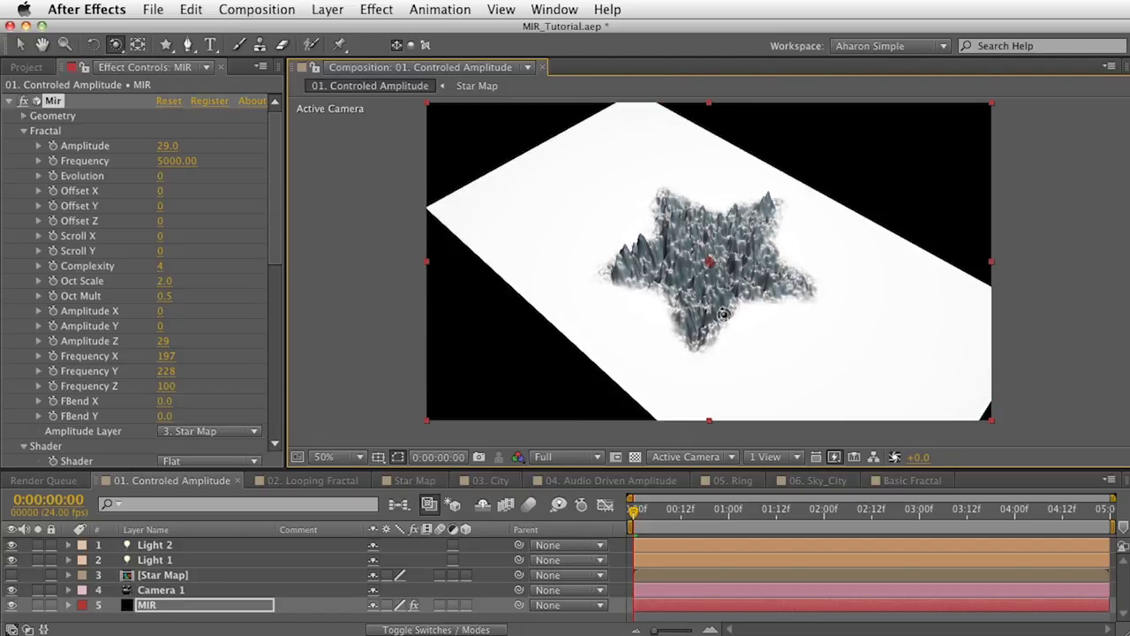
key("c")
left_click_drag(742, 263, 773, 236)
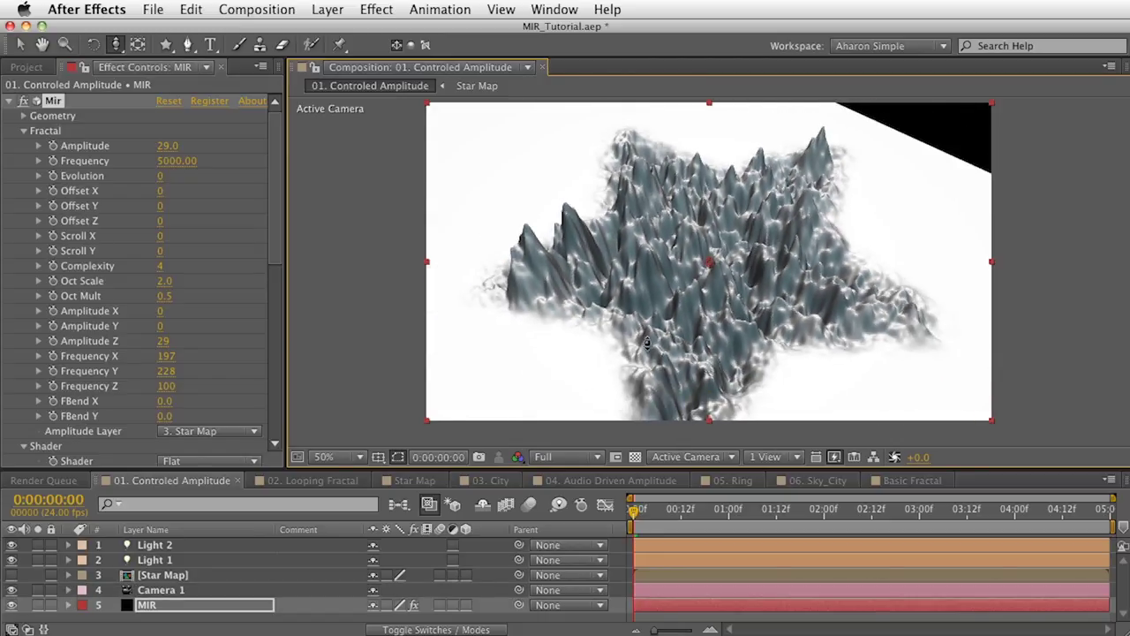
Step: In Star Map, hide the star shape and show the MIR text, then orbit around the MIR terrain
left_click(415, 481)
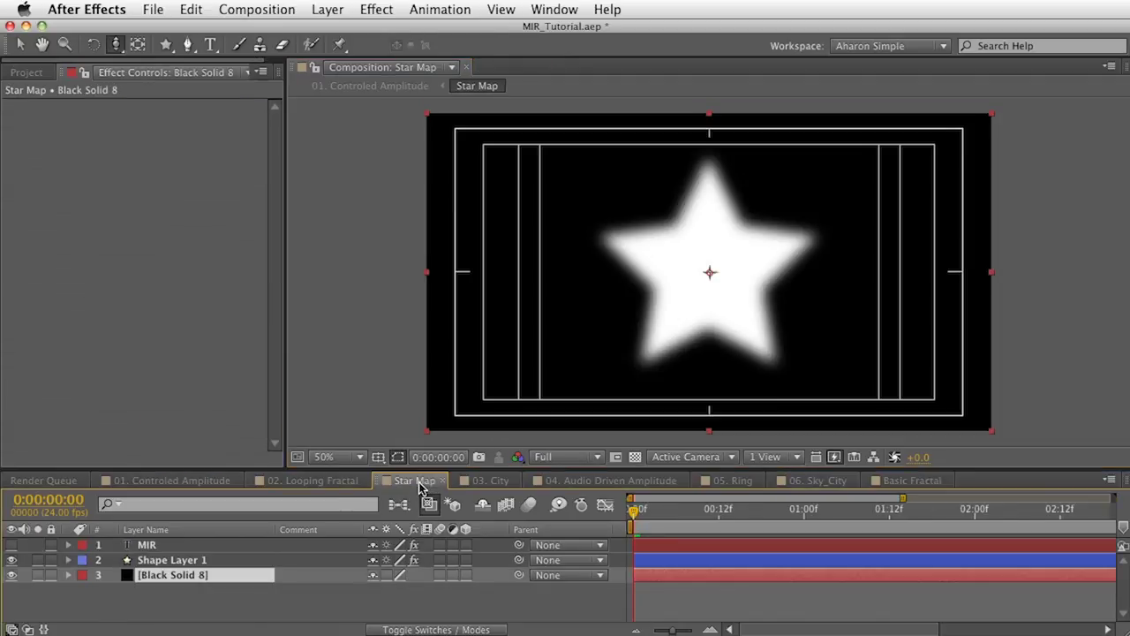
left_click(12, 560)
left_click(11, 545)
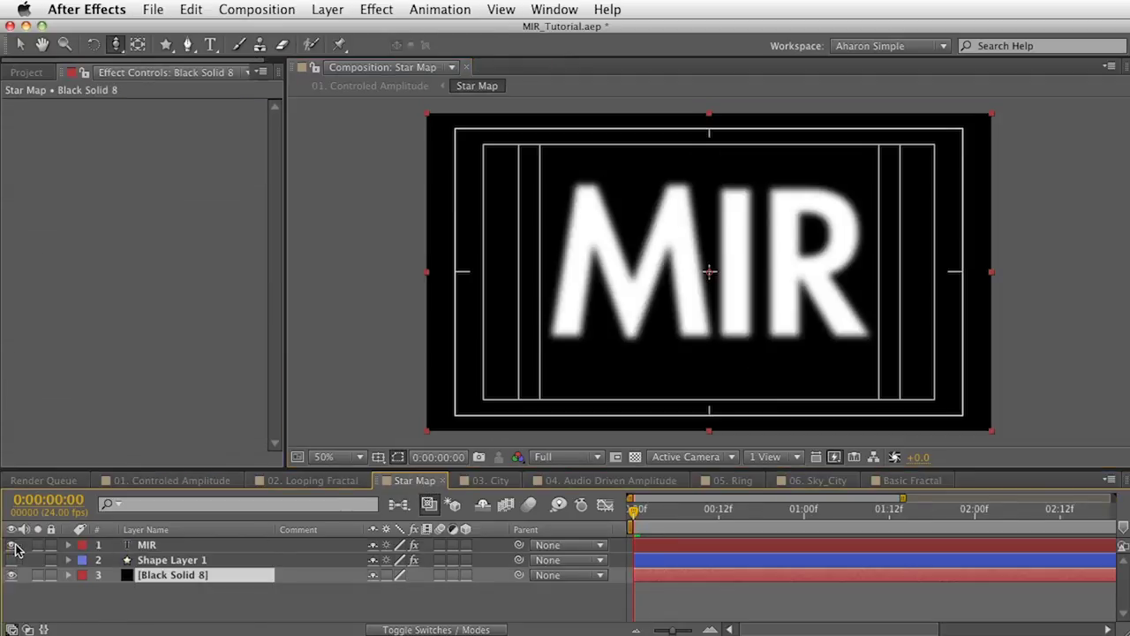
left_click(164, 480)
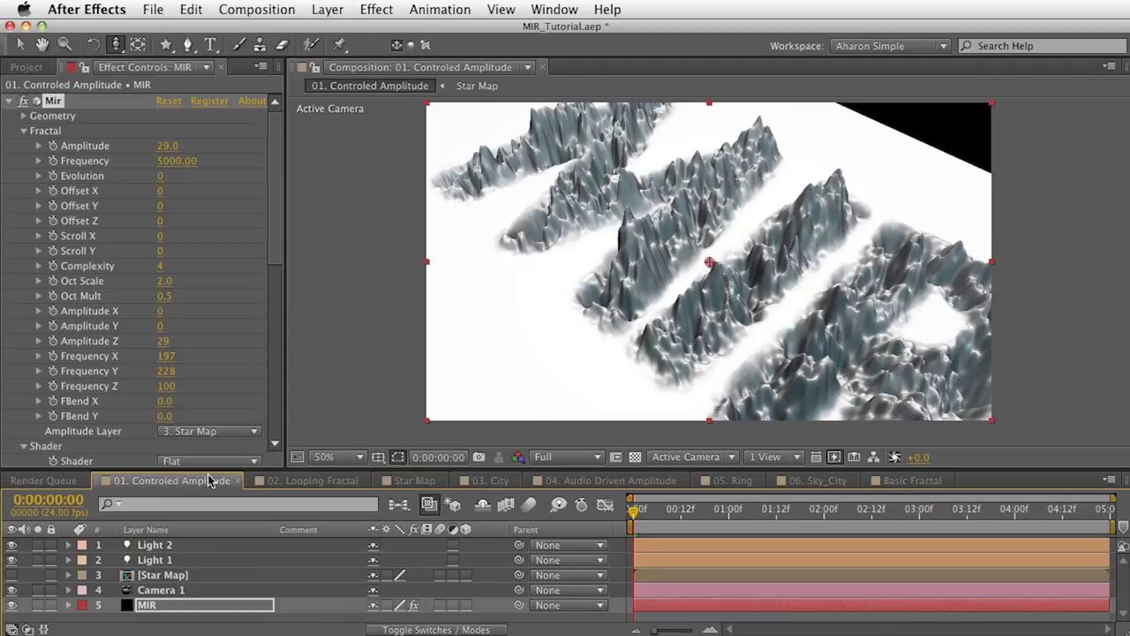
left_click_drag(729, 275, 724, 362)
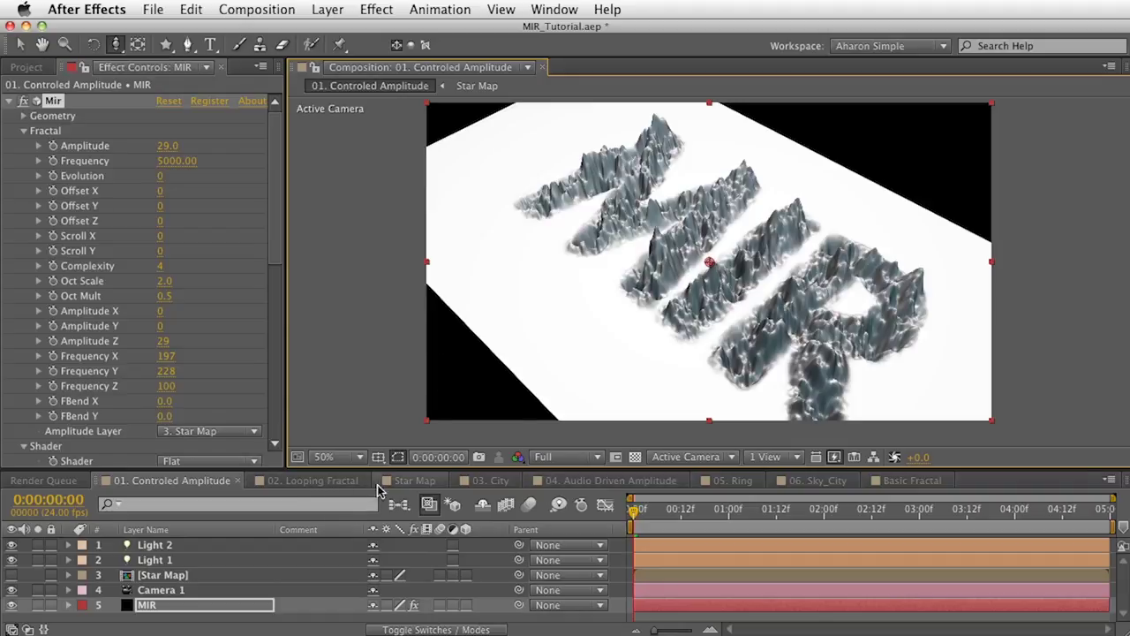
left_click(409, 481)
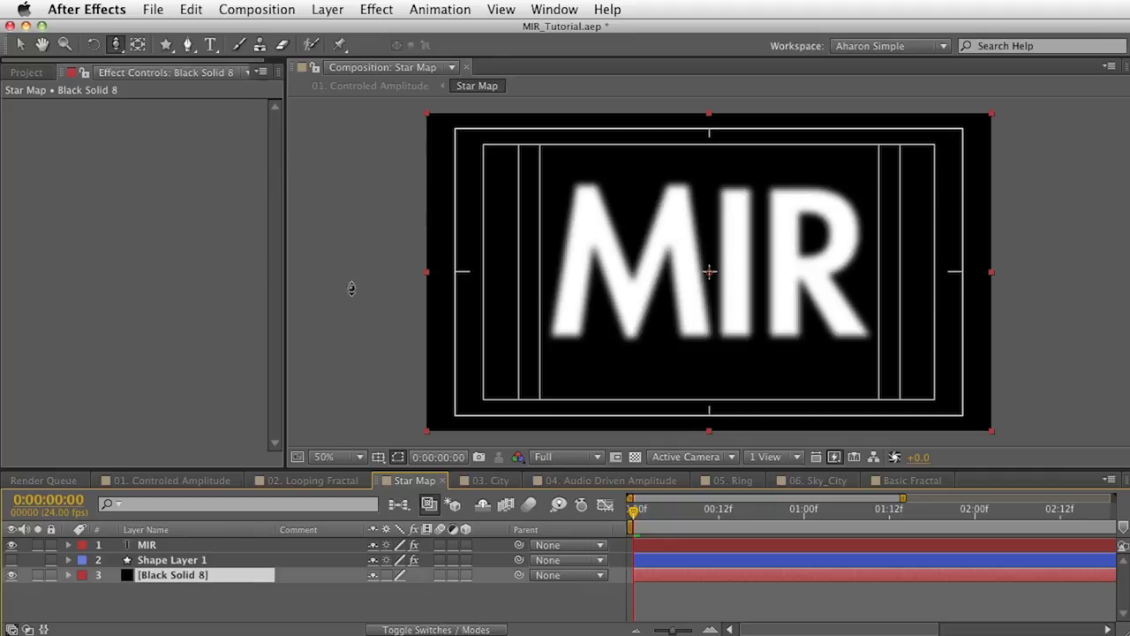
Step: Change the Star Map background solid's colour to dark gray (3F3F3F) in Solid Settings
left_click(328, 11)
left_click(341, 47)
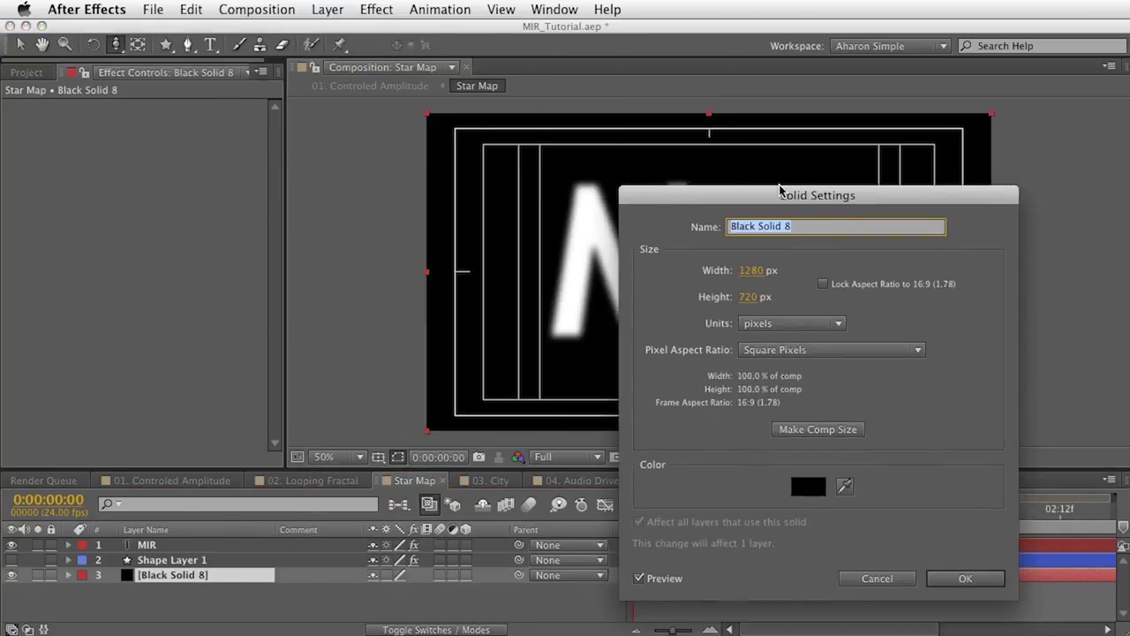
left_click(803, 483)
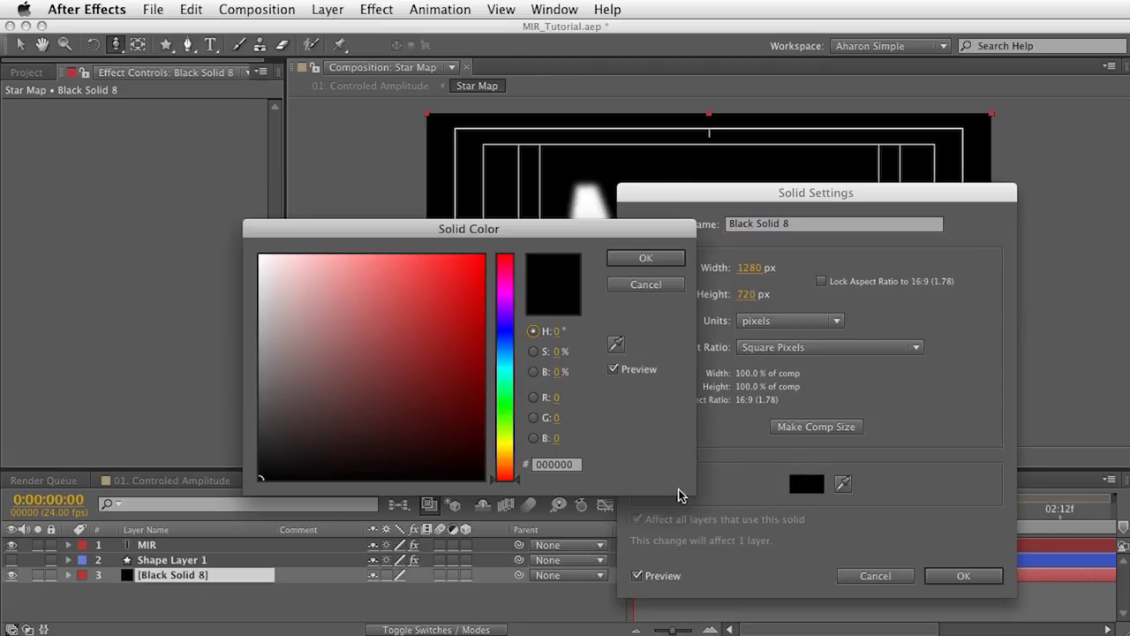
left_click_drag(277, 450, 241, 429)
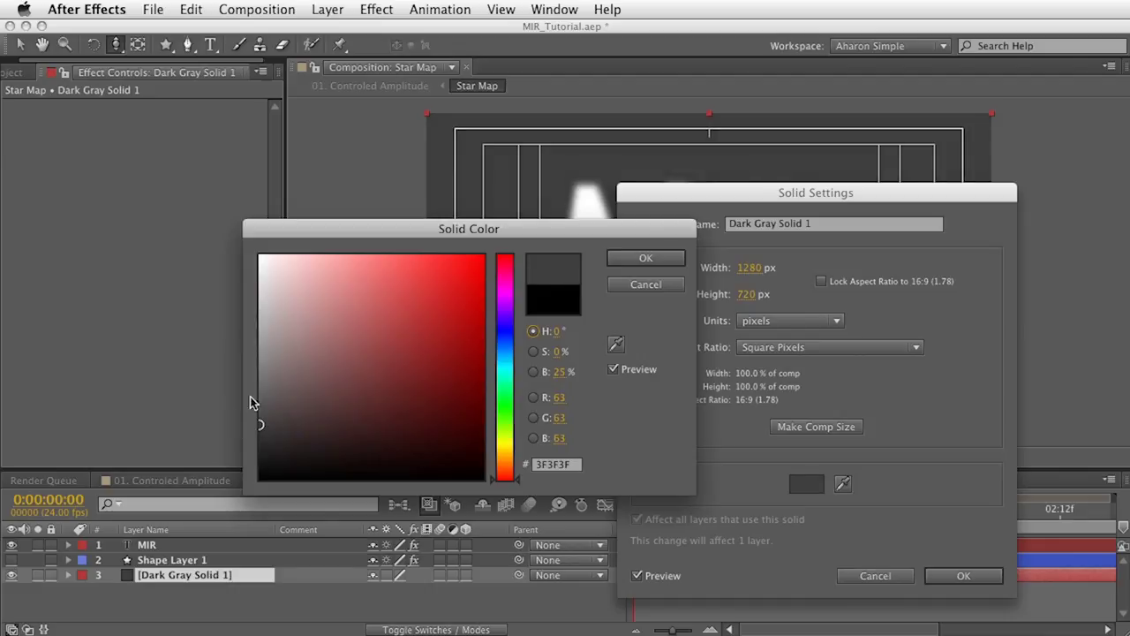
left_click(630, 257)
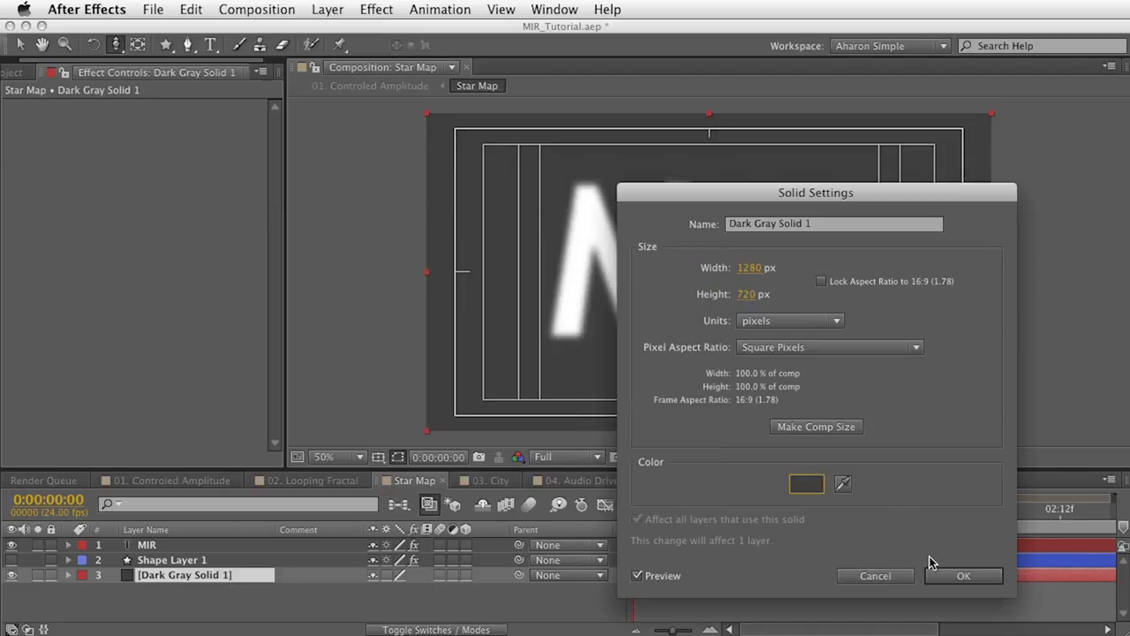
left_click(955, 576)
left_click(180, 484)
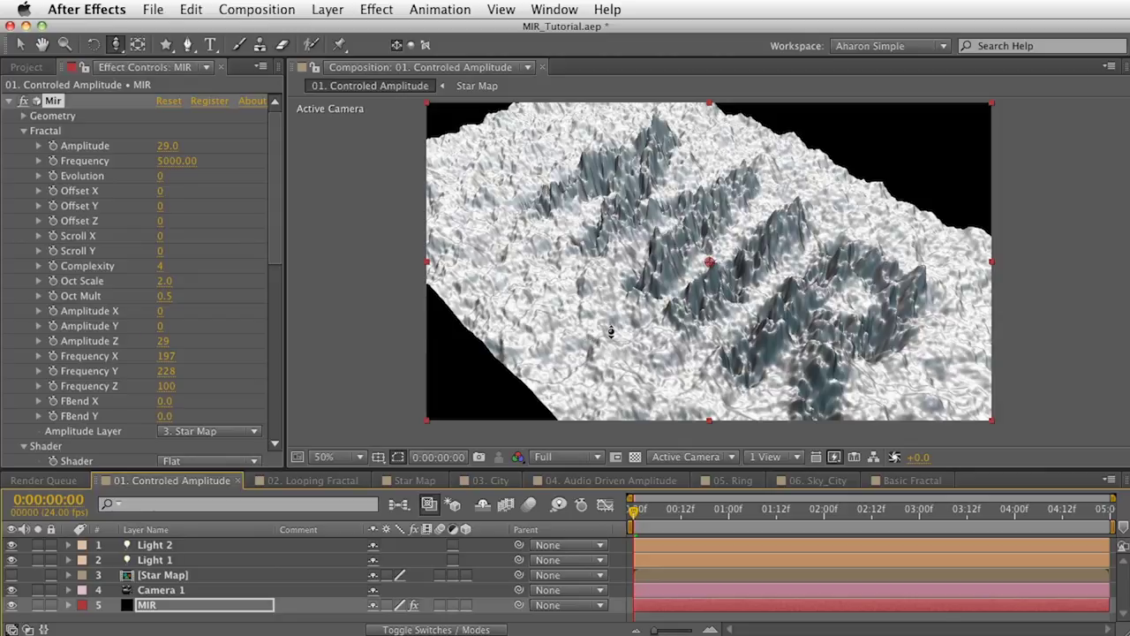
Step: Tilt the camera toward a top-down view of the bumpy terrain with raised MIR letters
mouse_move(634, 351)
left_mouse_down()
mouse_move(640, 362)
mouse_move(639, 330)
left_mouse_up()
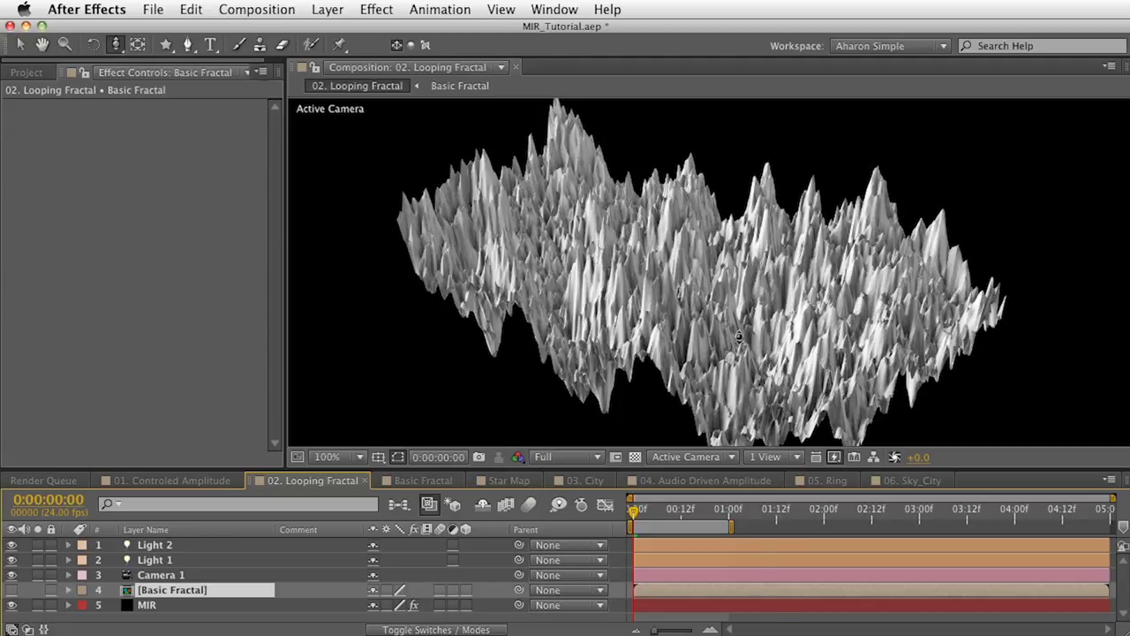
Step: Open the Basic Fractal precomp from the 02. Looping Fractal timeline
double_click(187, 595)
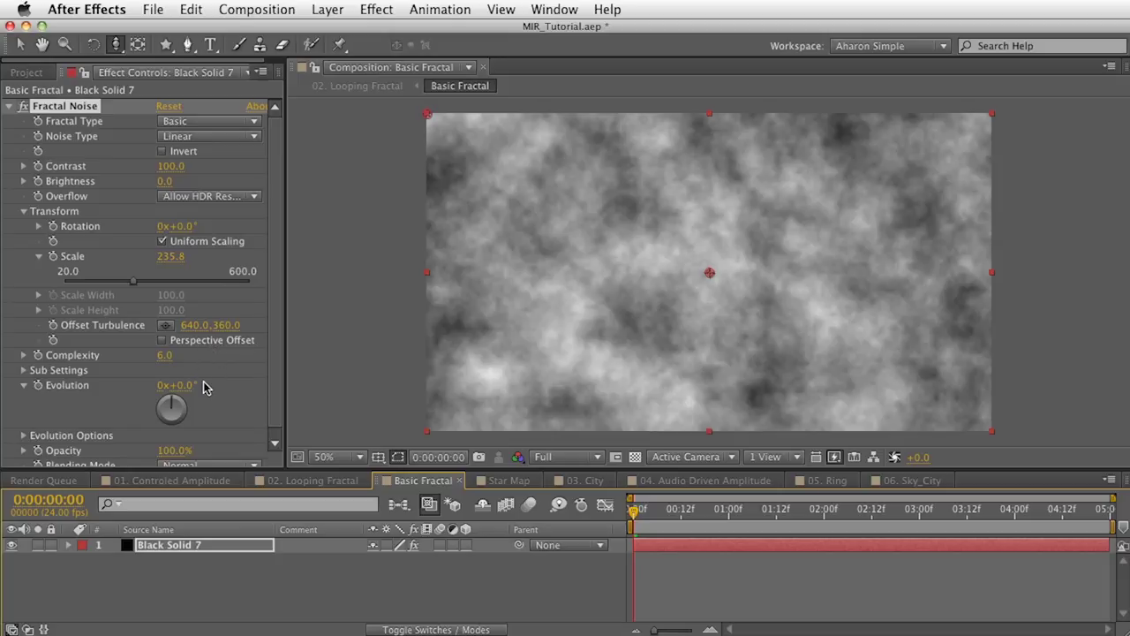
Step: Keyframe the Fractal Noise Evolution from 0x at 0:00 to 1x at 1:00
left_click_drag(173, 404, 205, 393)
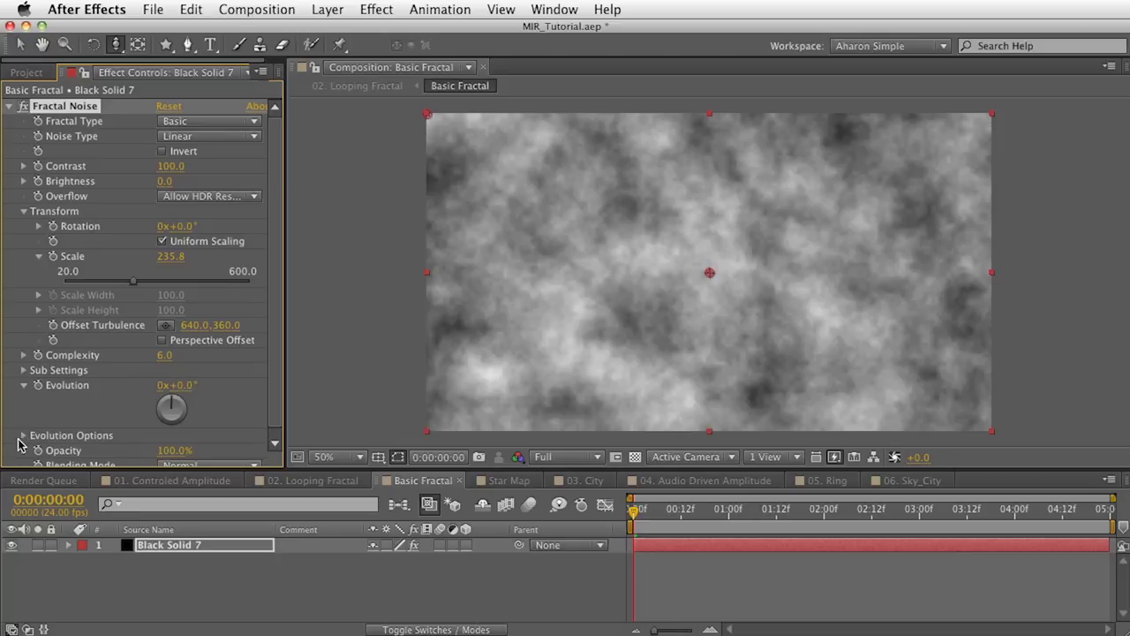
left_click(24, 436)
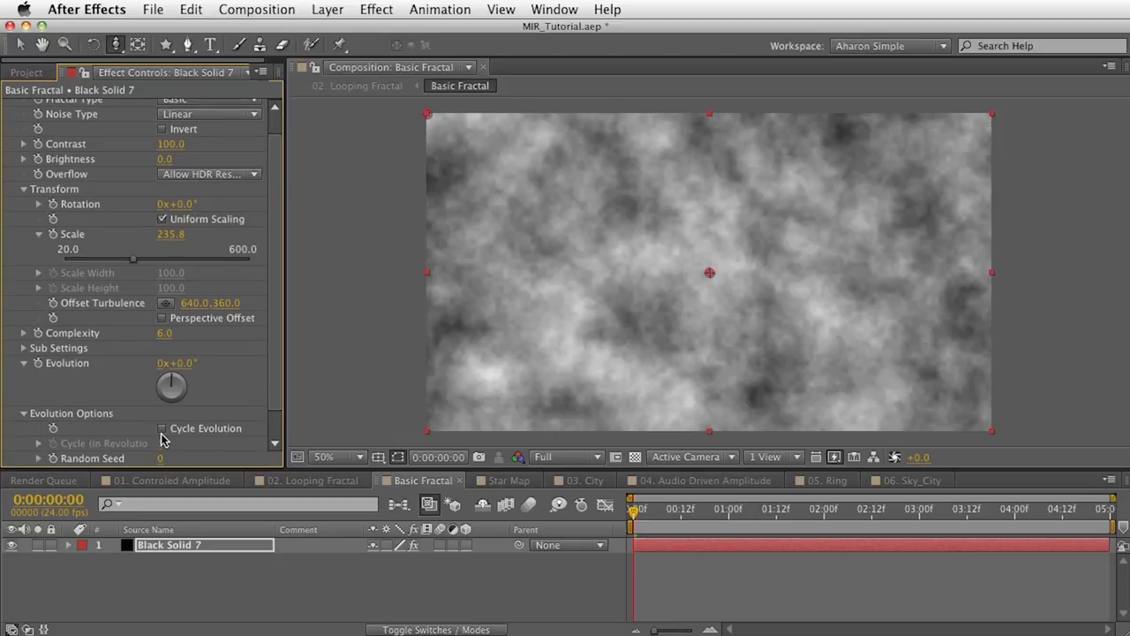
scroll(139, 444, "down", 1)
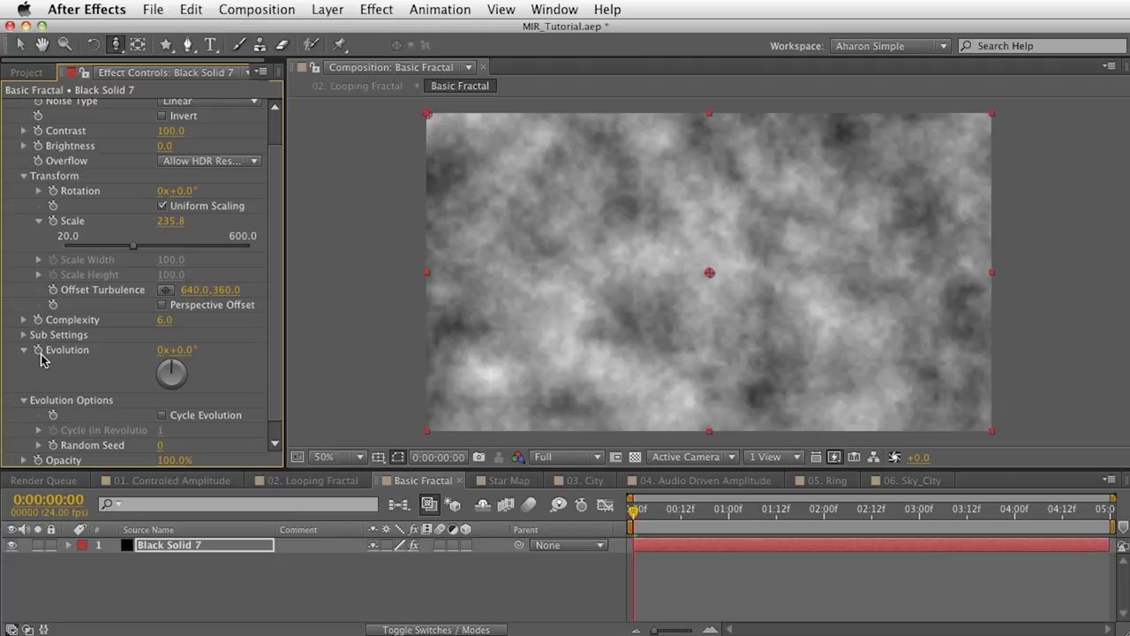
left_click(37, 351)
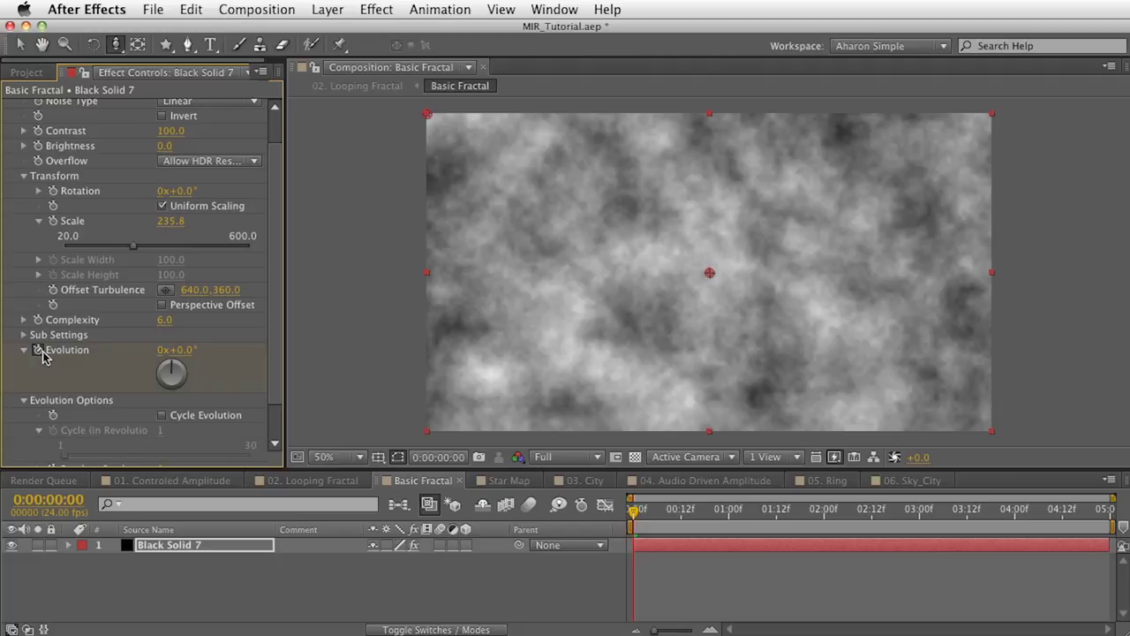
left_click_drag(707, 509, 730, 528)
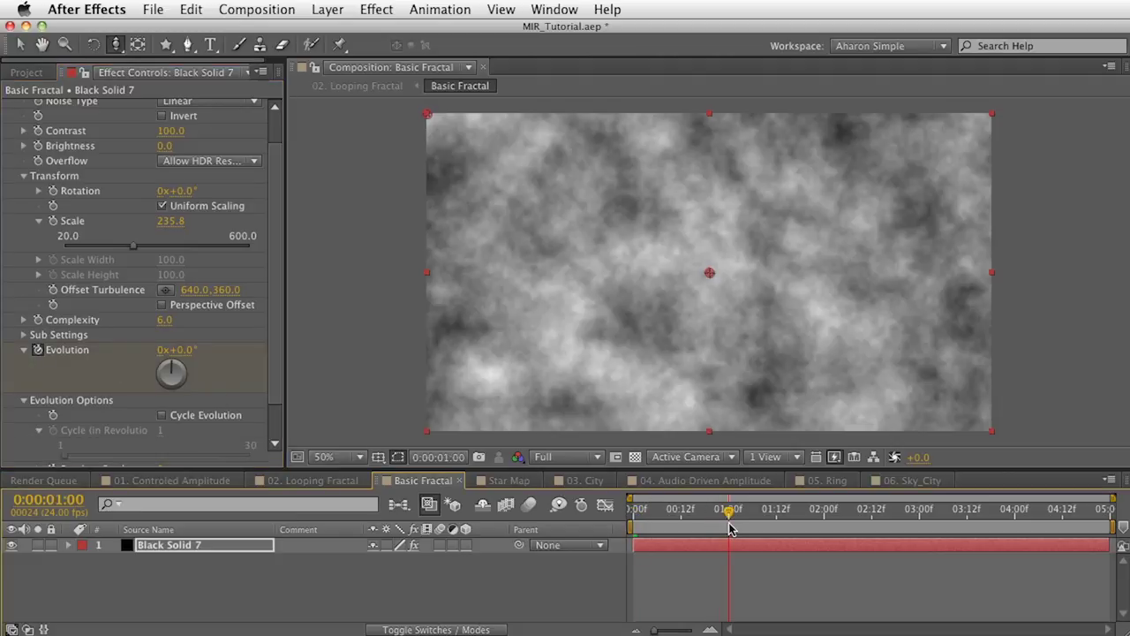
left_click(162, 350)
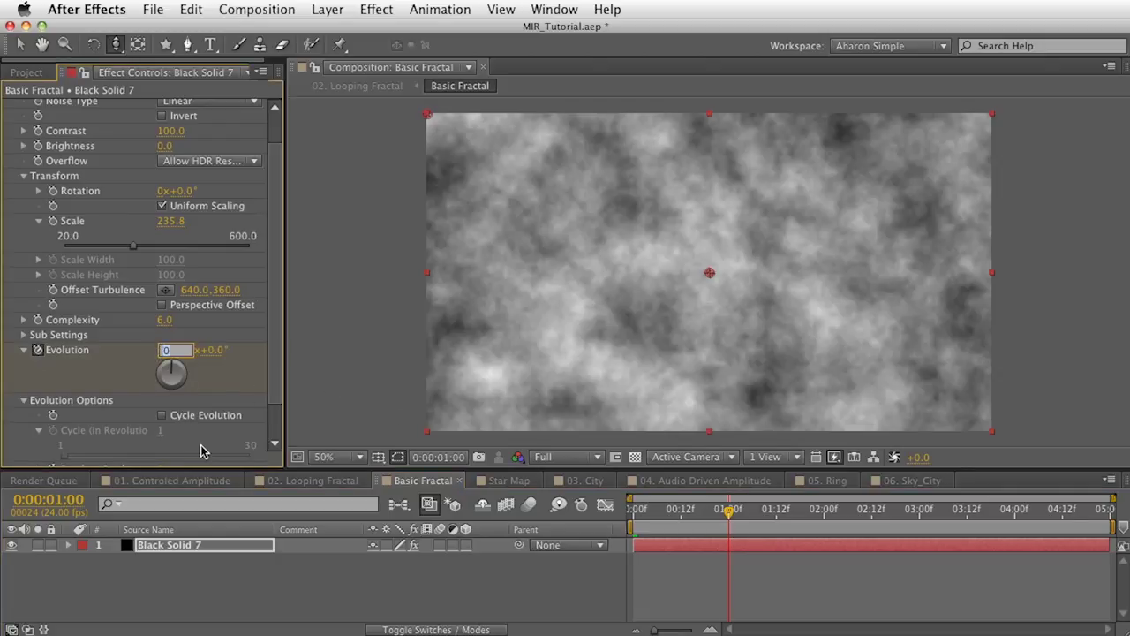
type("1")
key("Return")
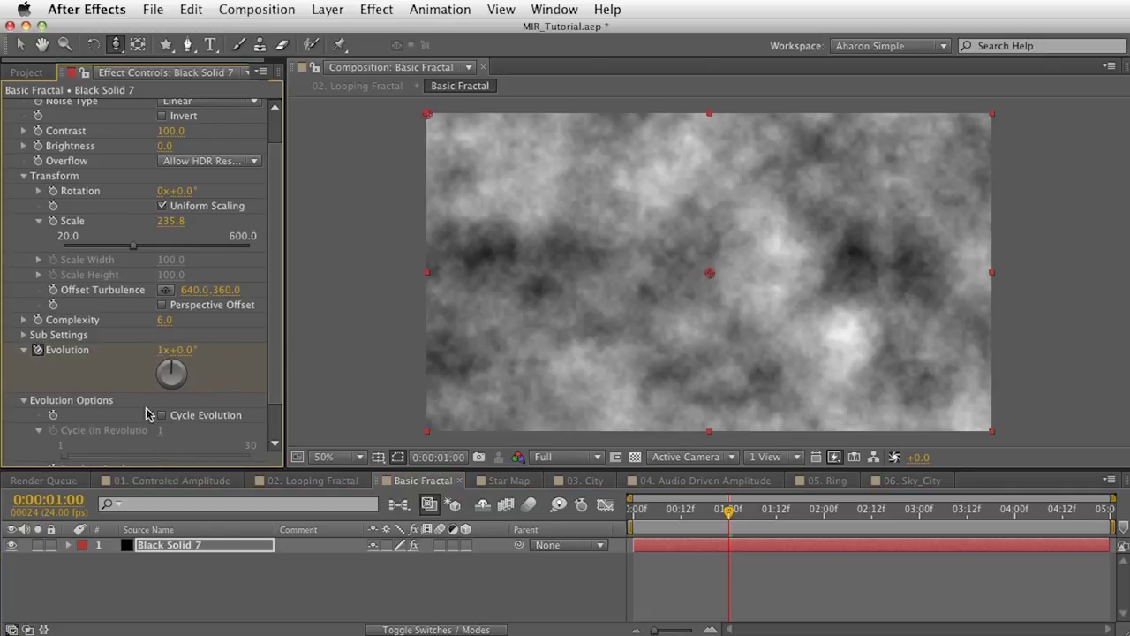
Step: Enable Cycle Evolution, reveal the Evolution keyframes, and return the time to 0:00
left_click(162, 415)
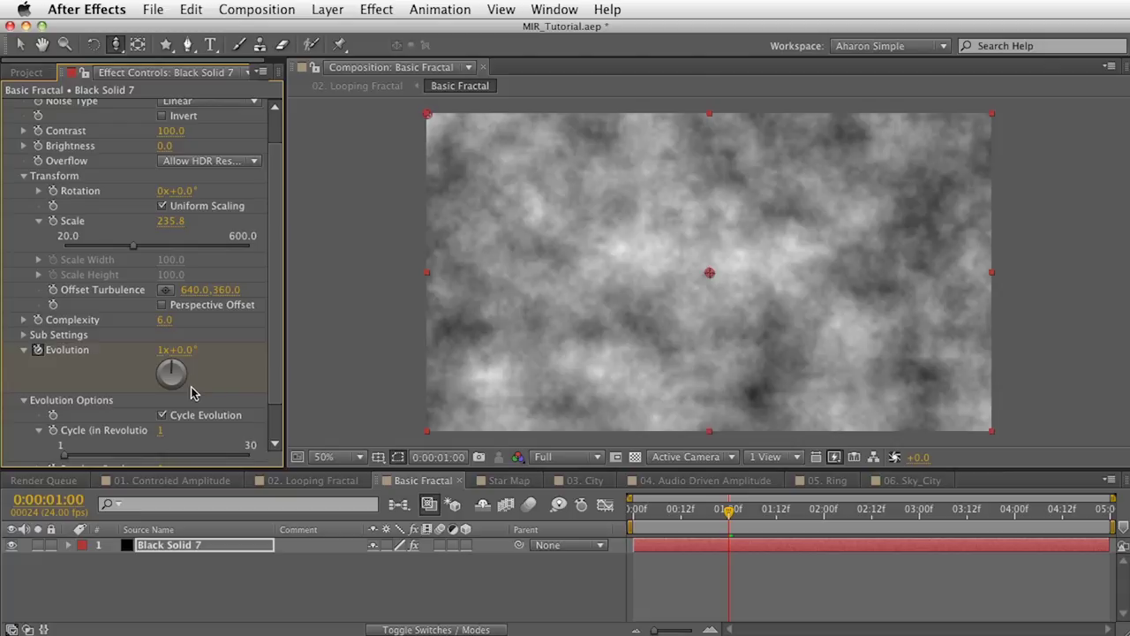
key("u")
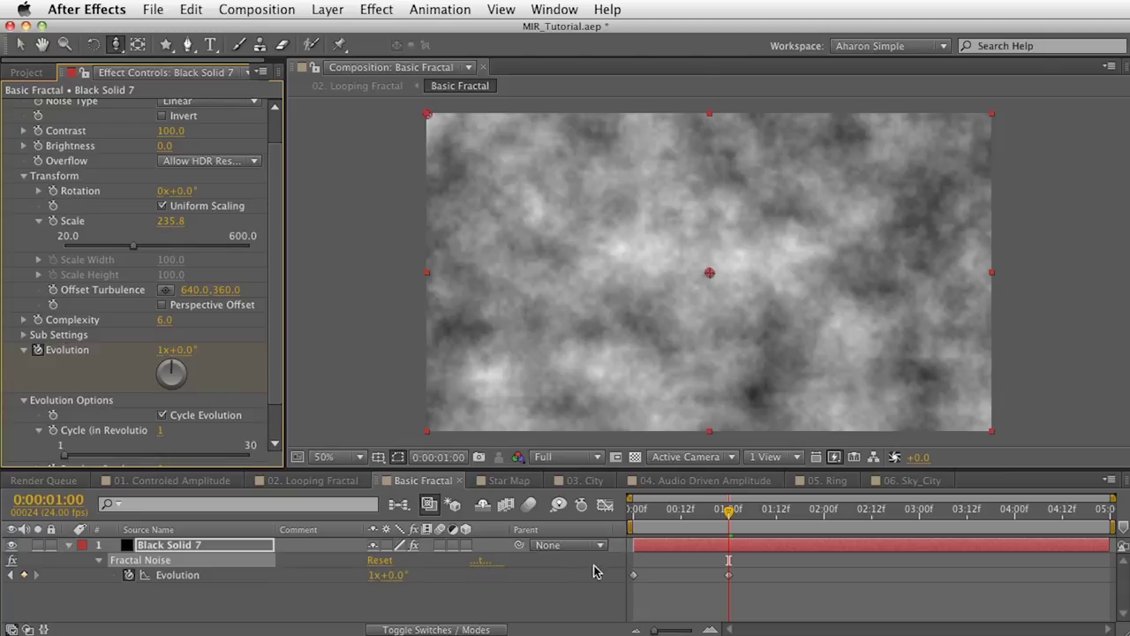
left_click(632, 515)
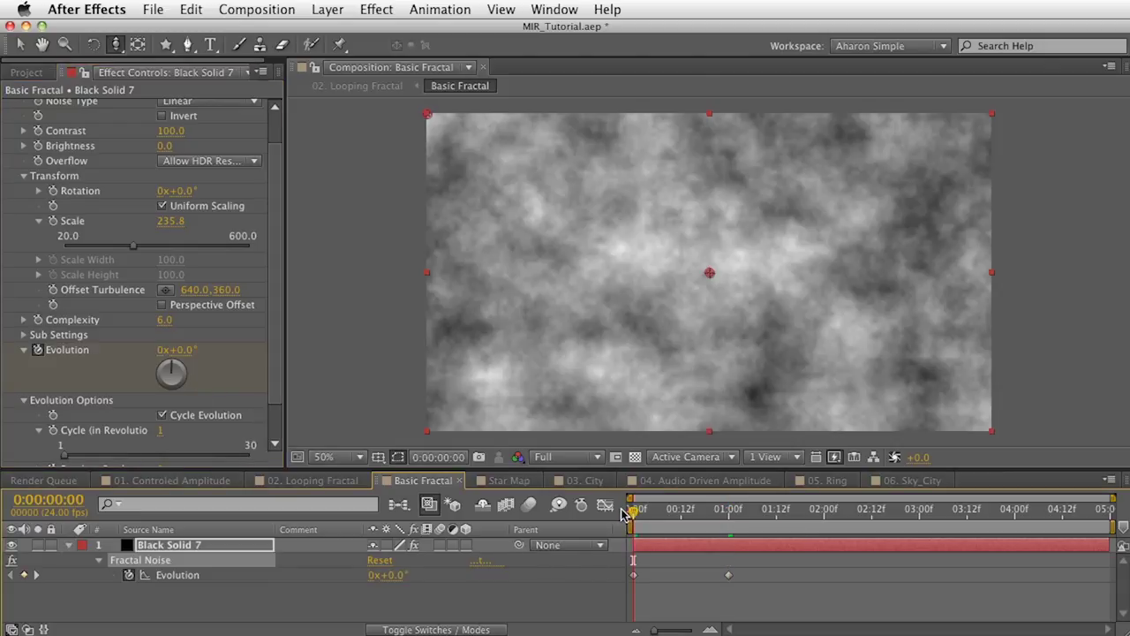
left_click(297, 482)
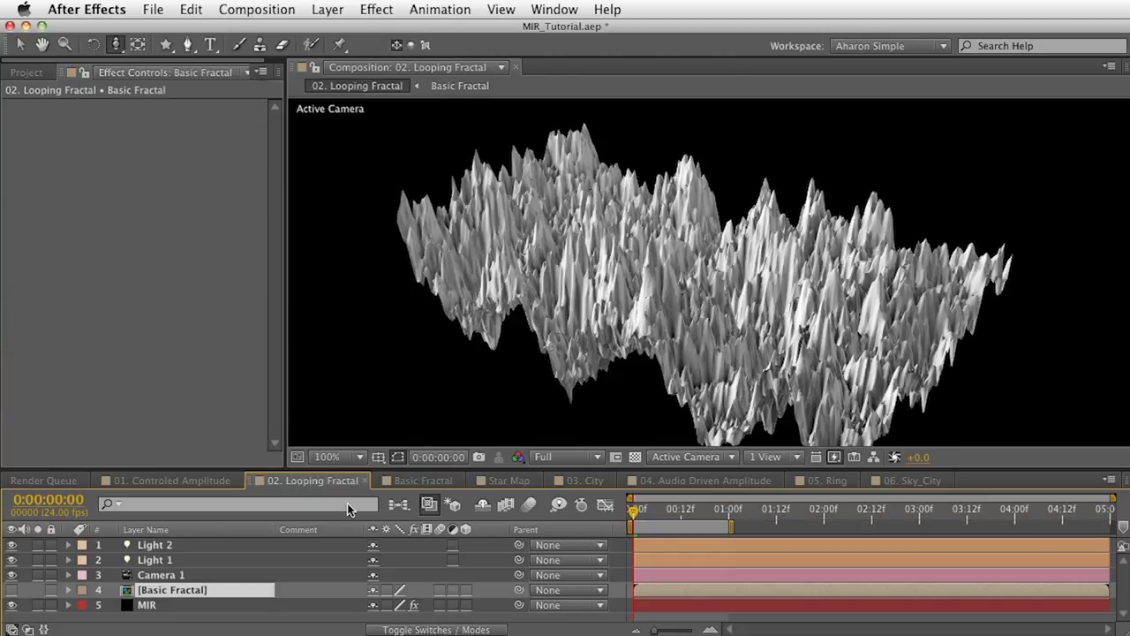
Step: Preview the looping fractal terrain, then display the MIR layer's Mir effect settings
key("space")
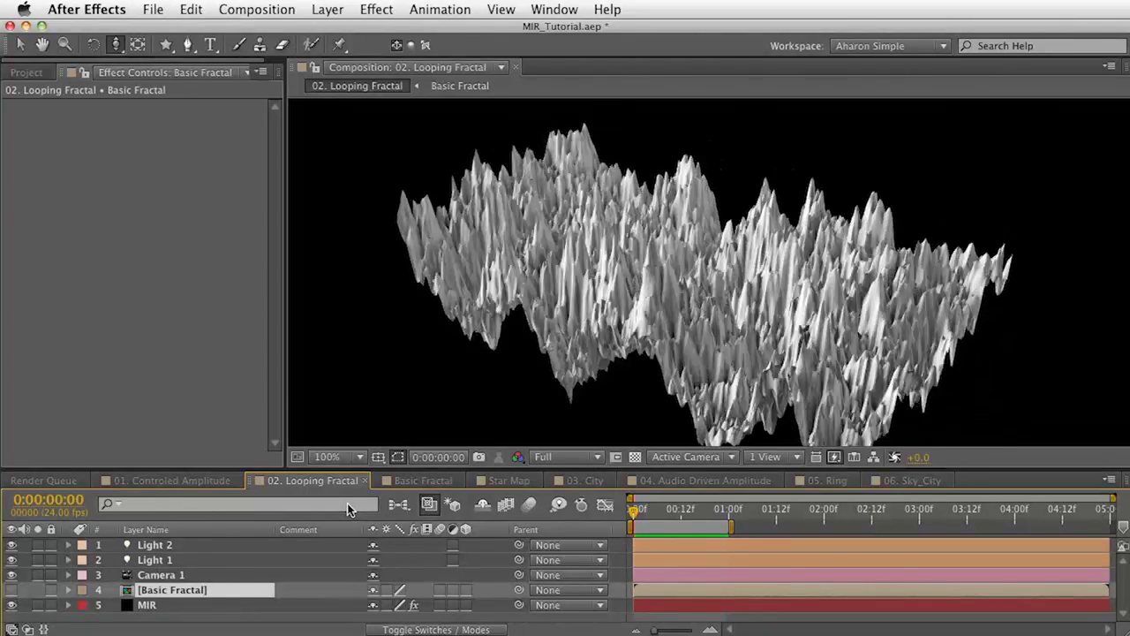
key("space")
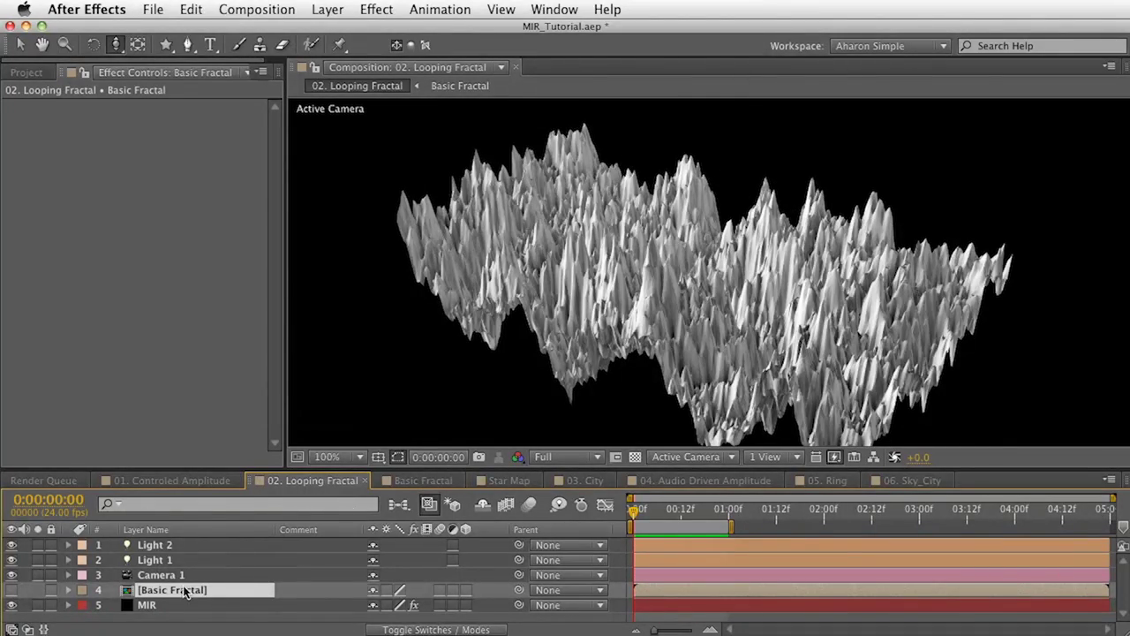
left_click(166, 608)
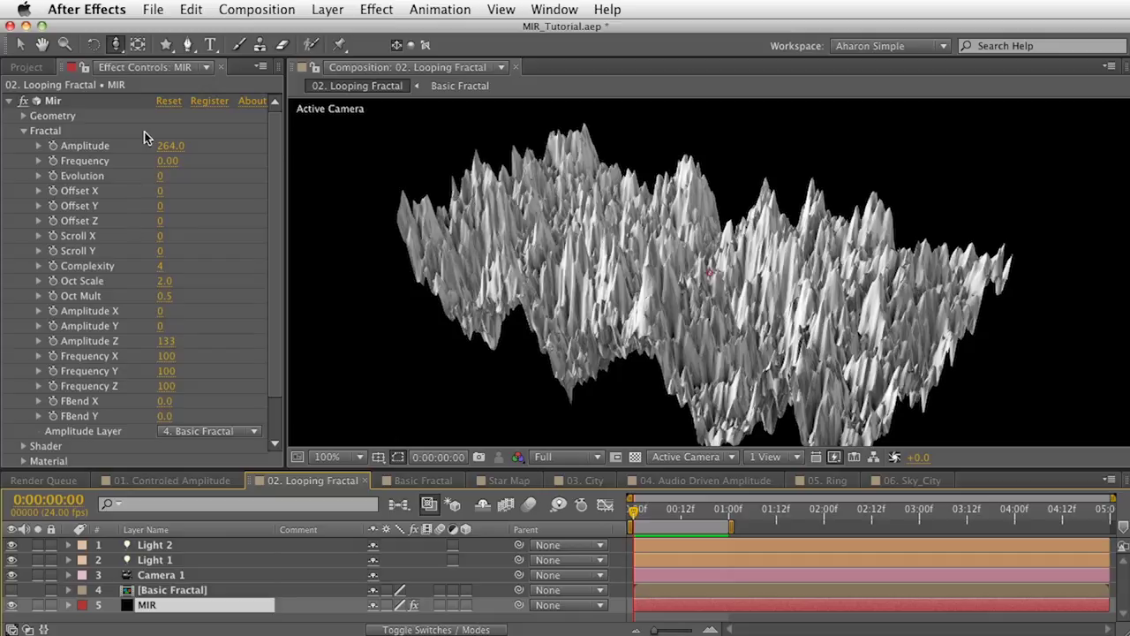
Step: Try a Mir Frequency change, keep Frequency at 0.00, and raise Amplitude Z from 133 to 140
left_click_drag(165, 167, 231, 168)
key("super+z")
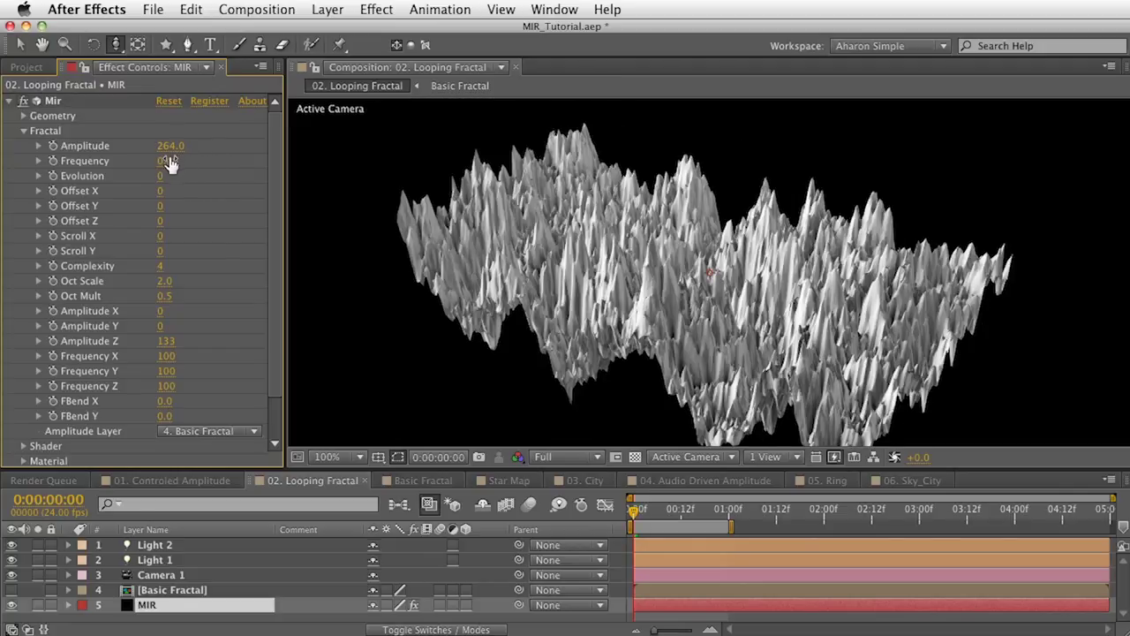
left_click_drag(166, 163, 225, 167)
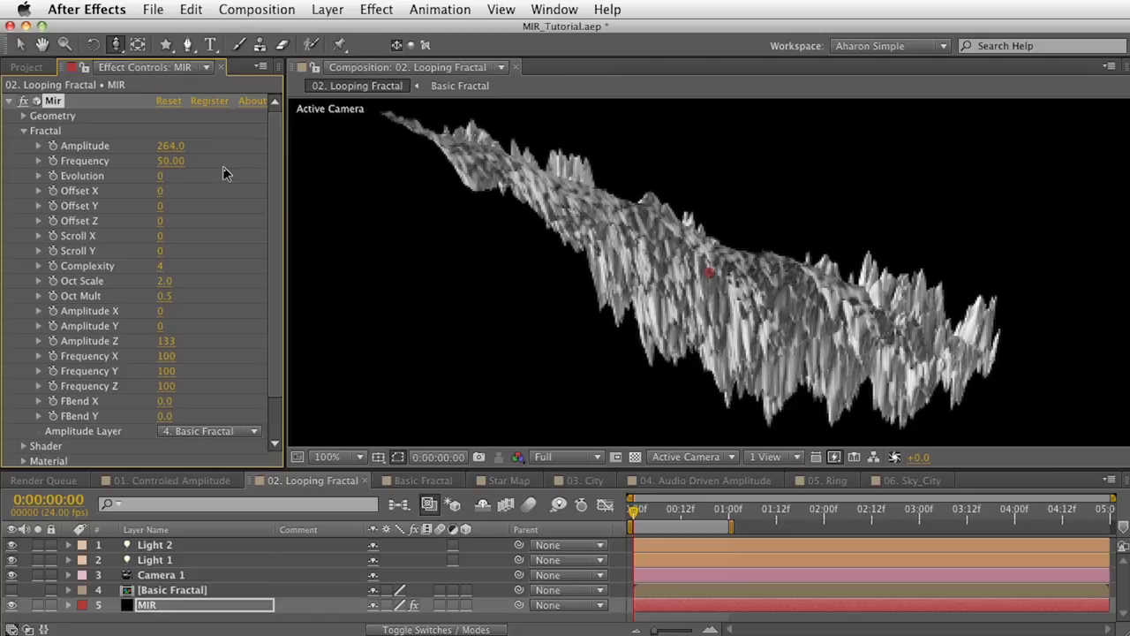
left_click(350, 169)
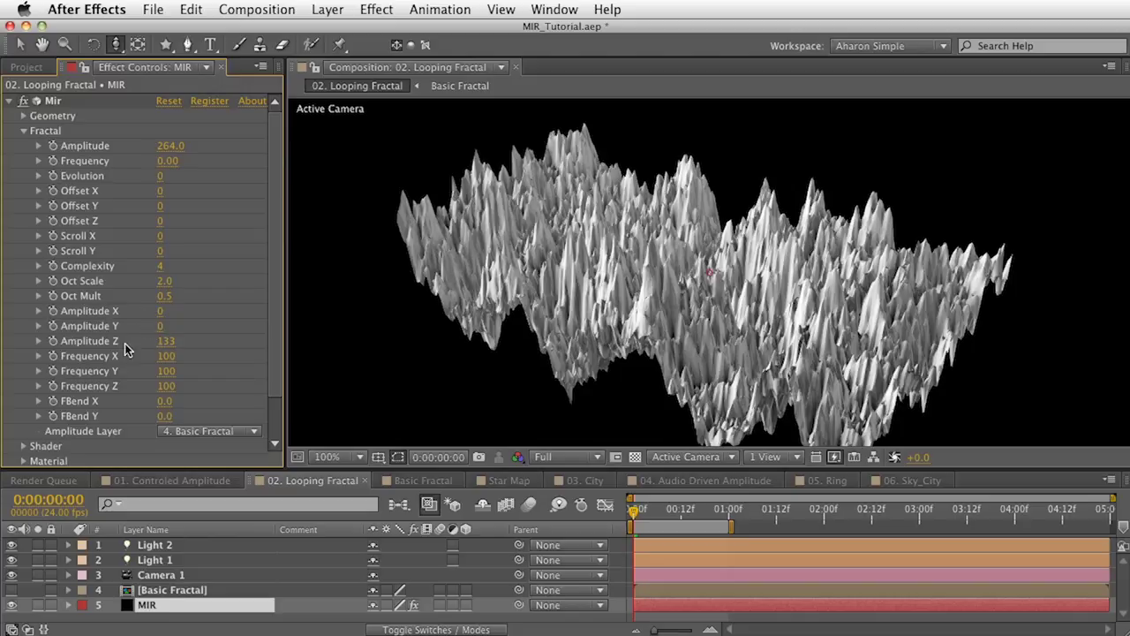
mouse_move(165, 343)
left_mouse_down()
mouse_move(189, 341)
mouse_move(161, 340)
left_mouse_up()
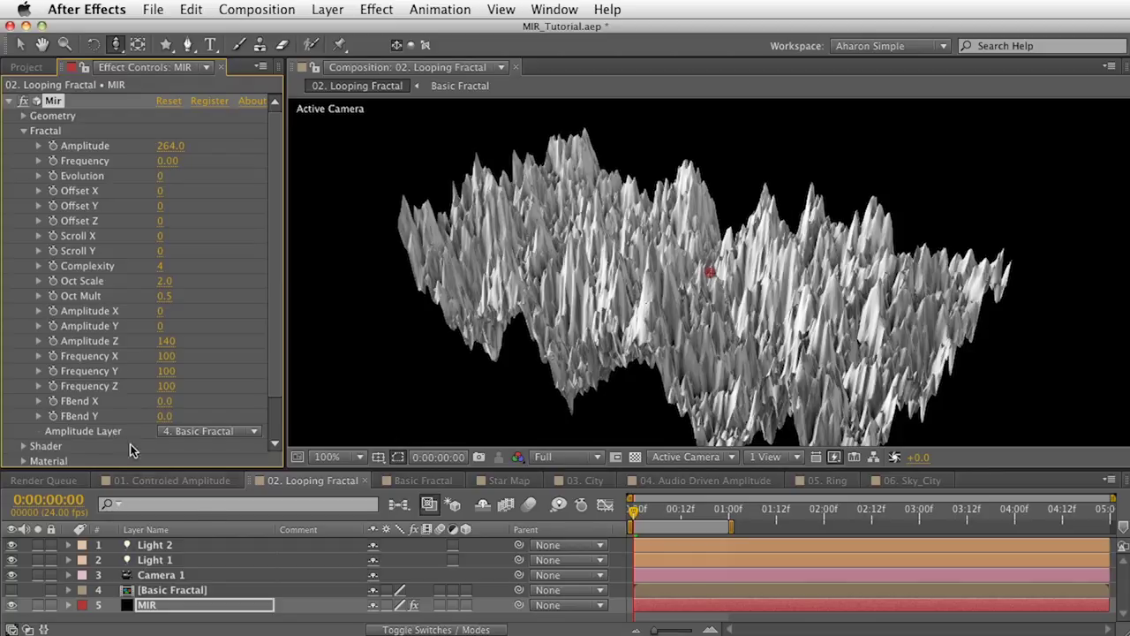
double_click(188, 591)
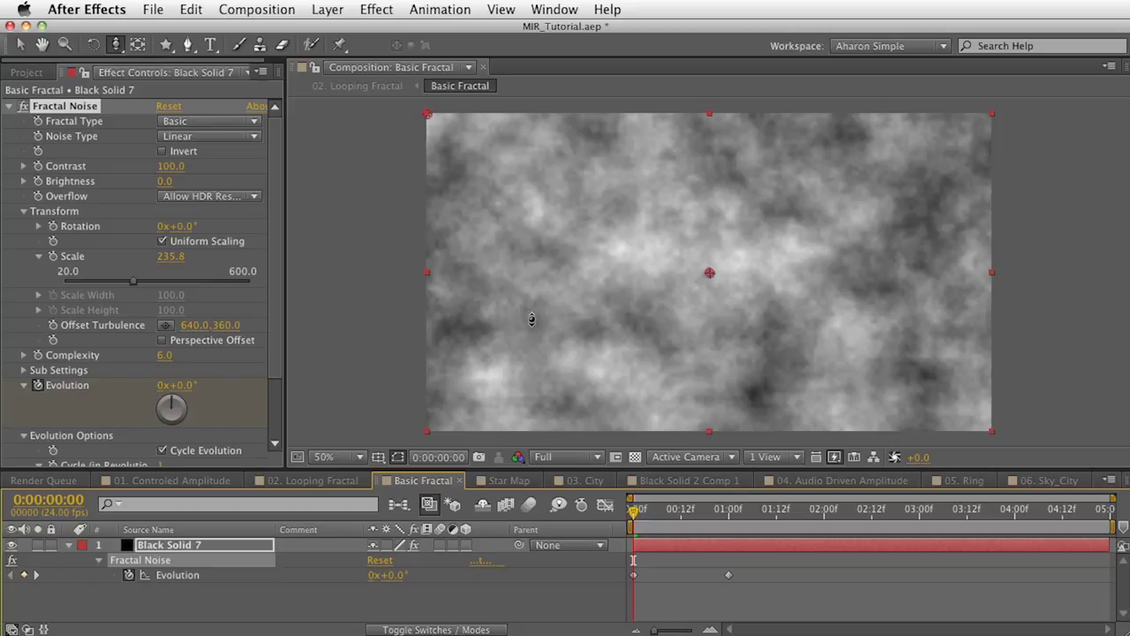
Step: Set the Basic Fractal noise type to Block, check 02. Looping Fractal, then view Black Solid 2 Comp 1
left_click(191, 138)
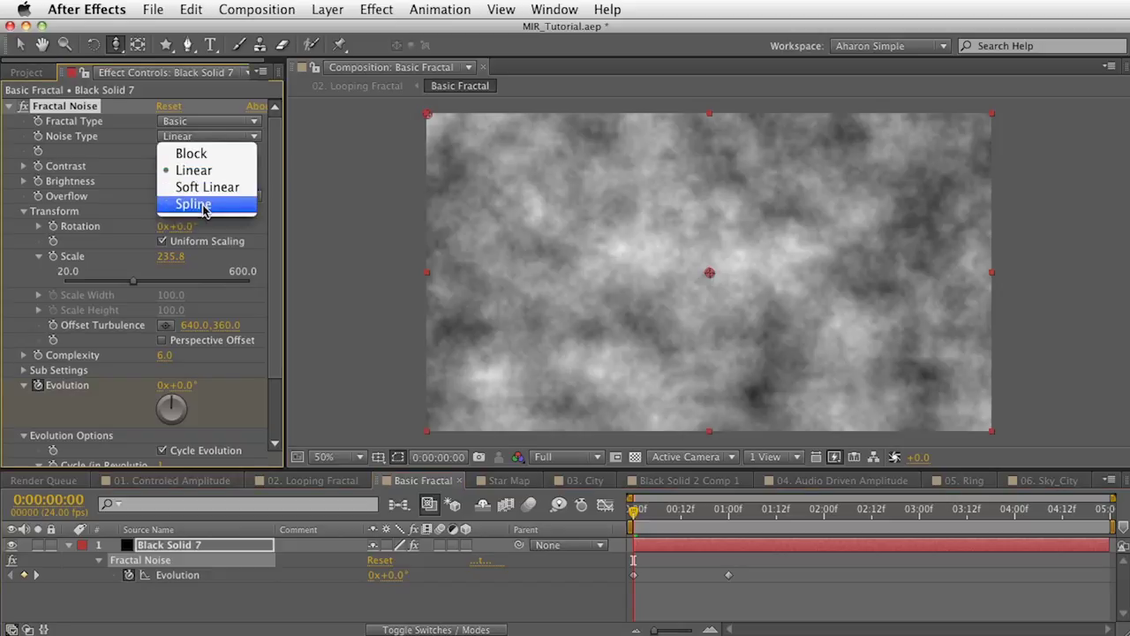
left_click(190, 153)
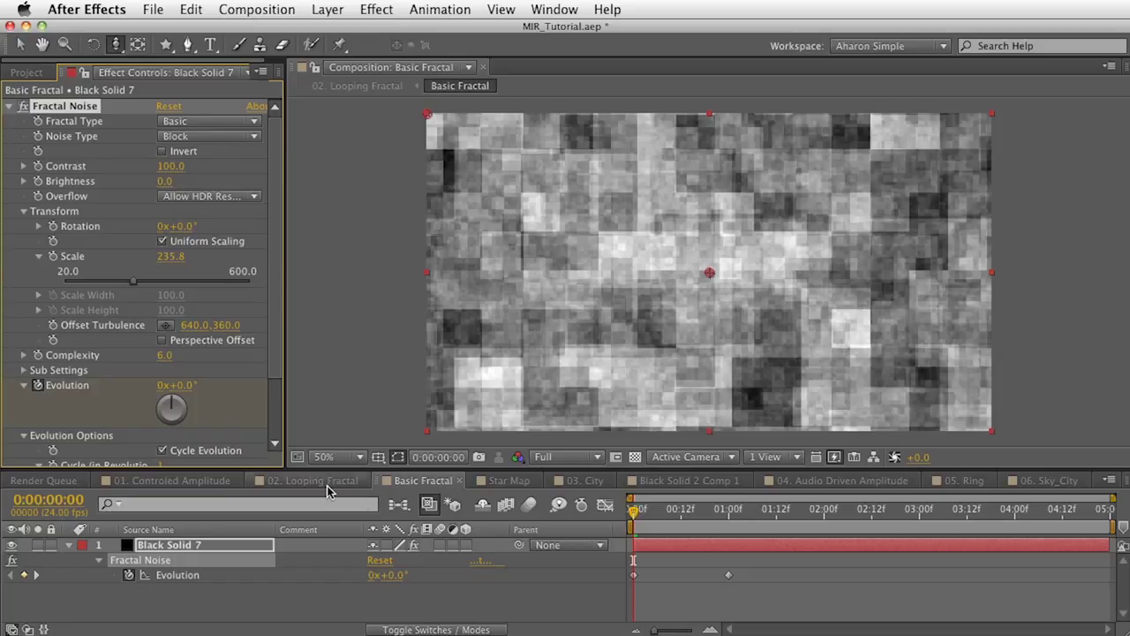
left_click(325, 482)
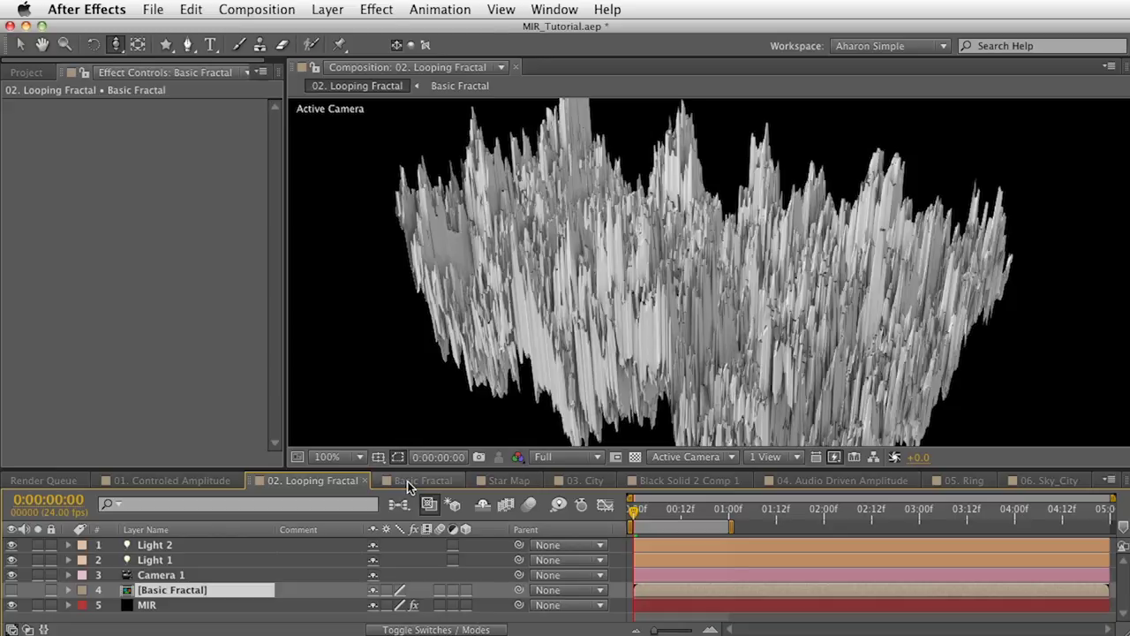
left_click(409, 488)
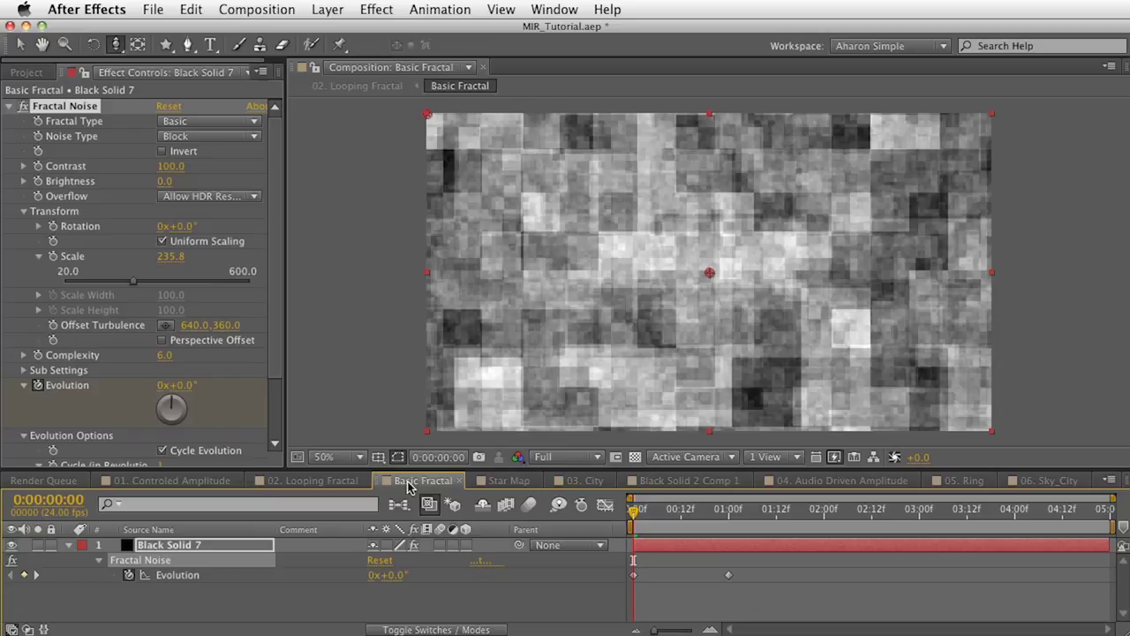
left_click(688, 484)
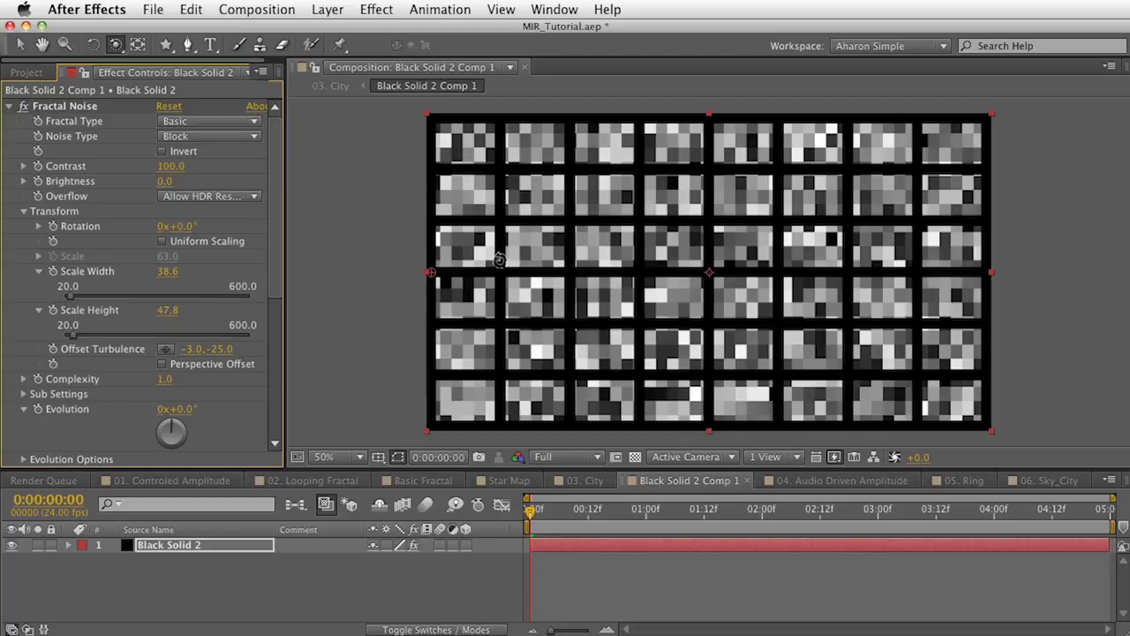
Step: Switch off the Grid effect in Black Solid 2 Comp 1
scroll(121, 370, "down", 5)
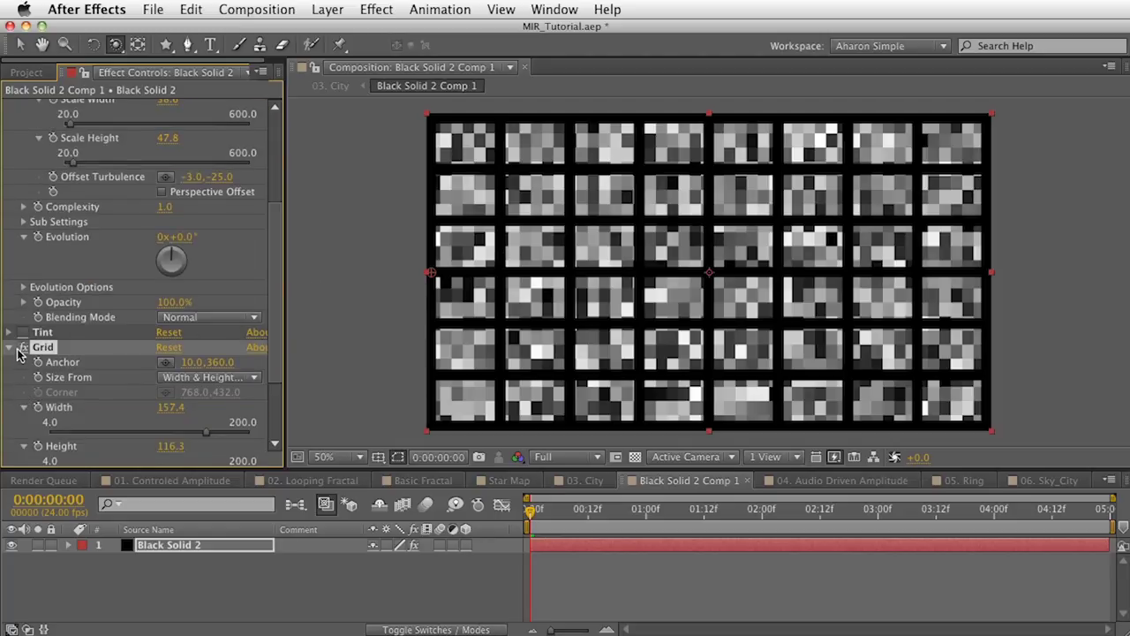
left_click(21, 348)
scroll(73, 428, "up", 5)
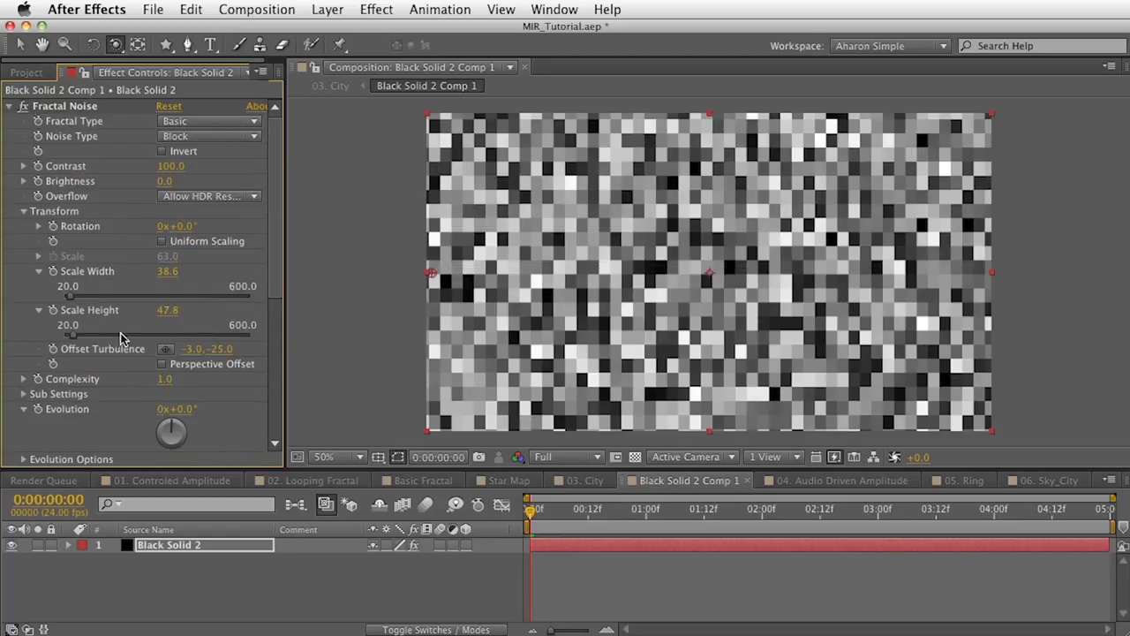
Step: Scrub the Fractal Noise Complexity up to preview finer detail, then return it to 1.0
left_click(82, 108)
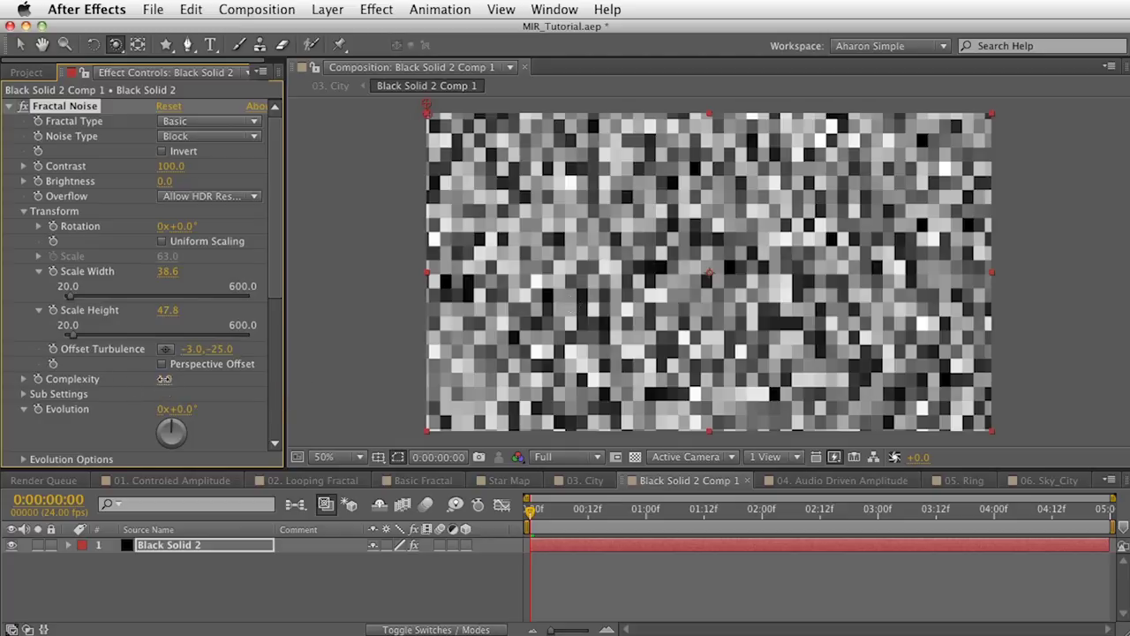
left_click_drag(165, 379, 202, 382)
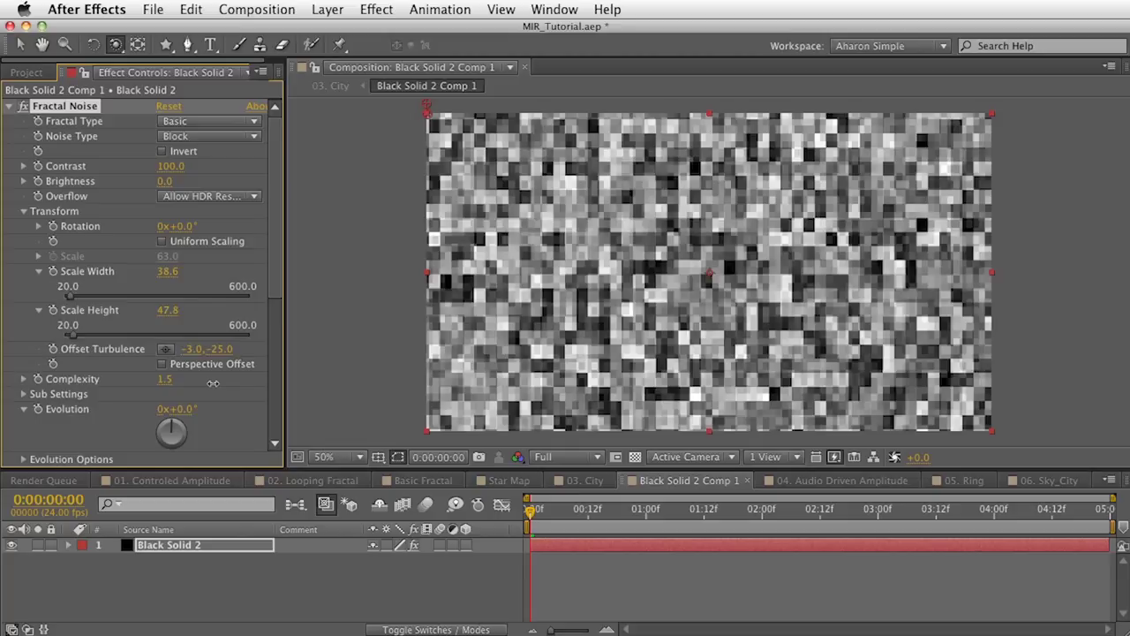
left_click_drag(210, 380, 138, 374)
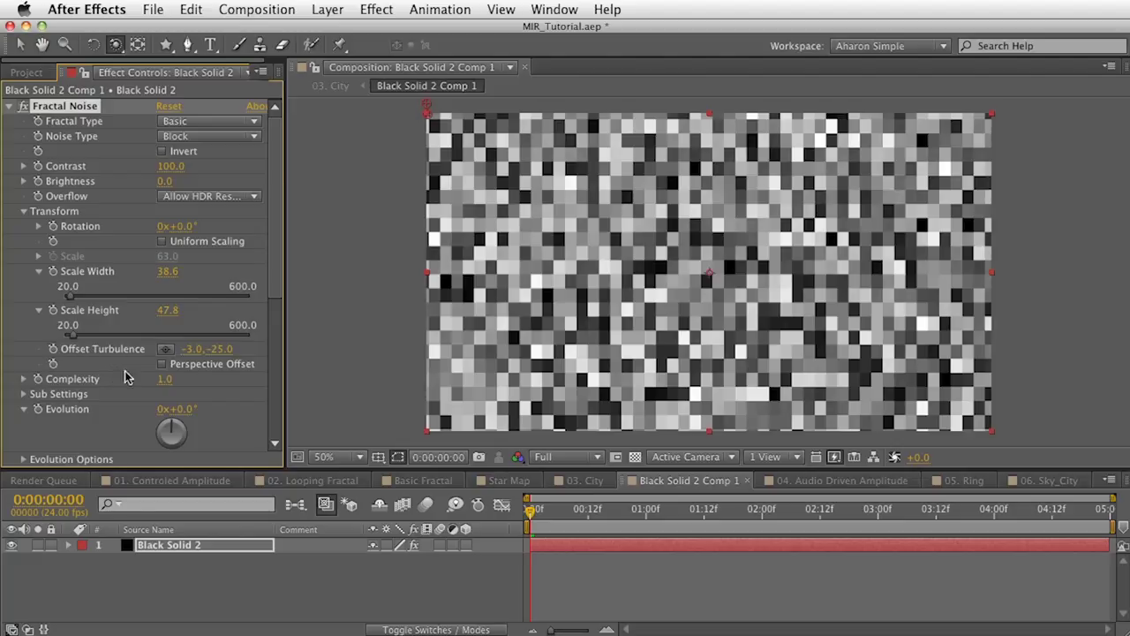
left_click(583, 481)
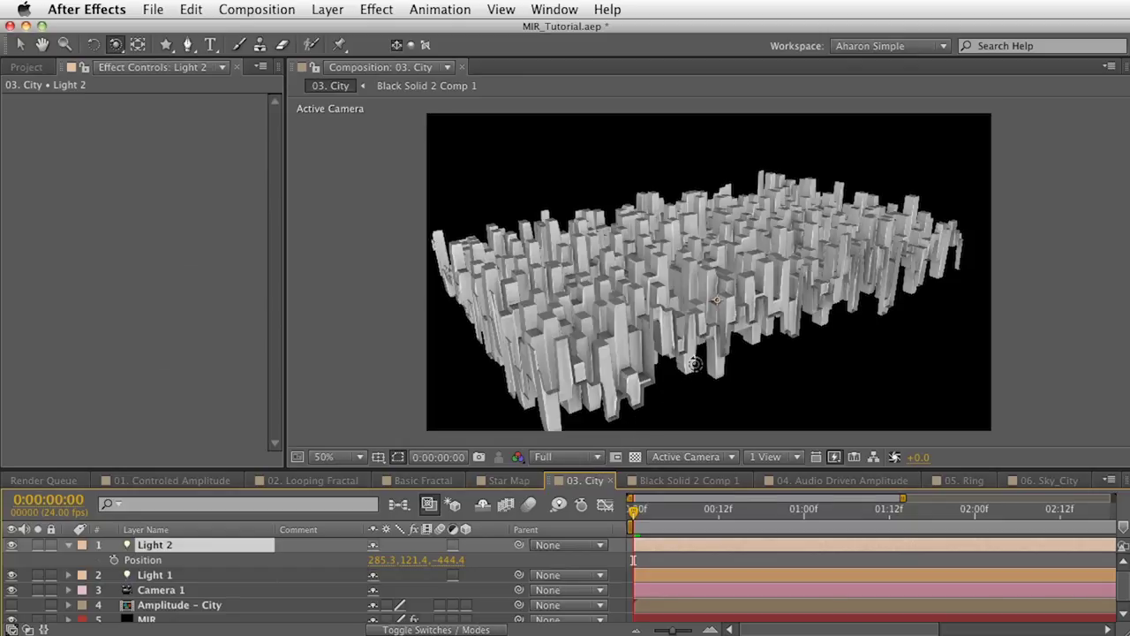
Step: Orbit the camera slightly around the 03. City block towers, then go back to Black Solid 2 Comp 1
left_click_drag(698, 365, 685, 388)
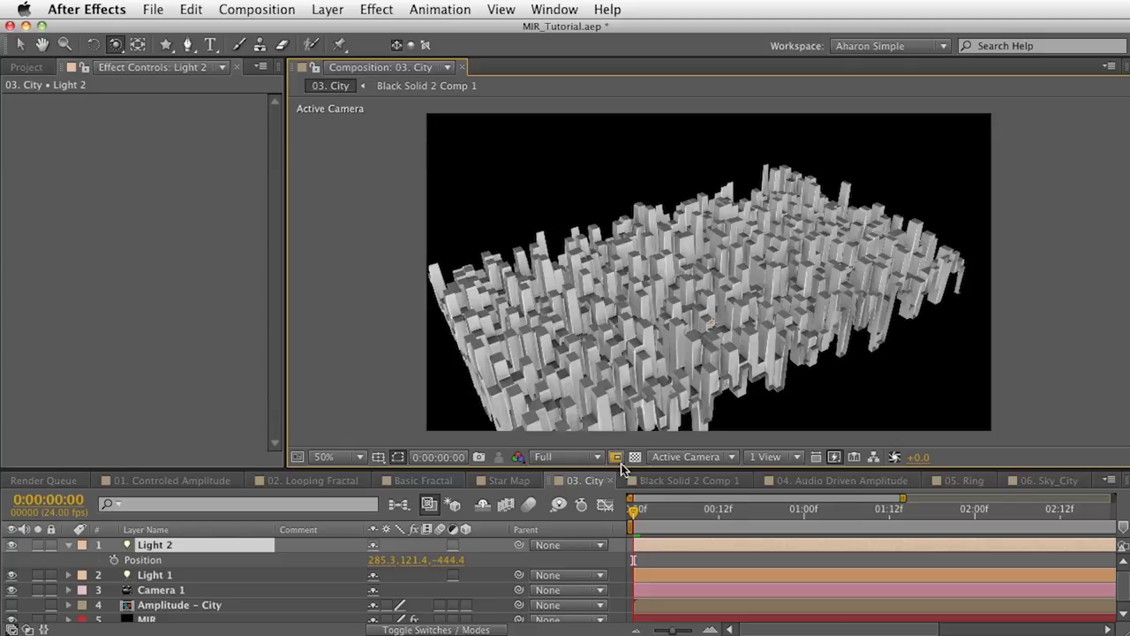
left_click(671, 481)
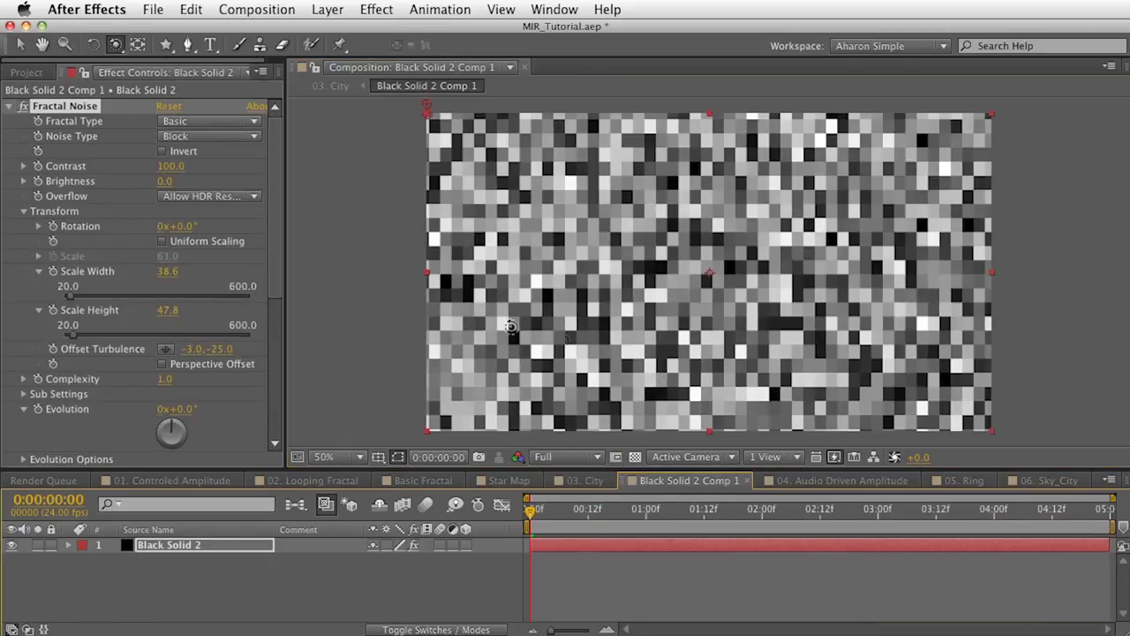
Step: Turn the Grid effect back on in Black Solid 2 Comp 1
scroll(171, 392, "down", 5)
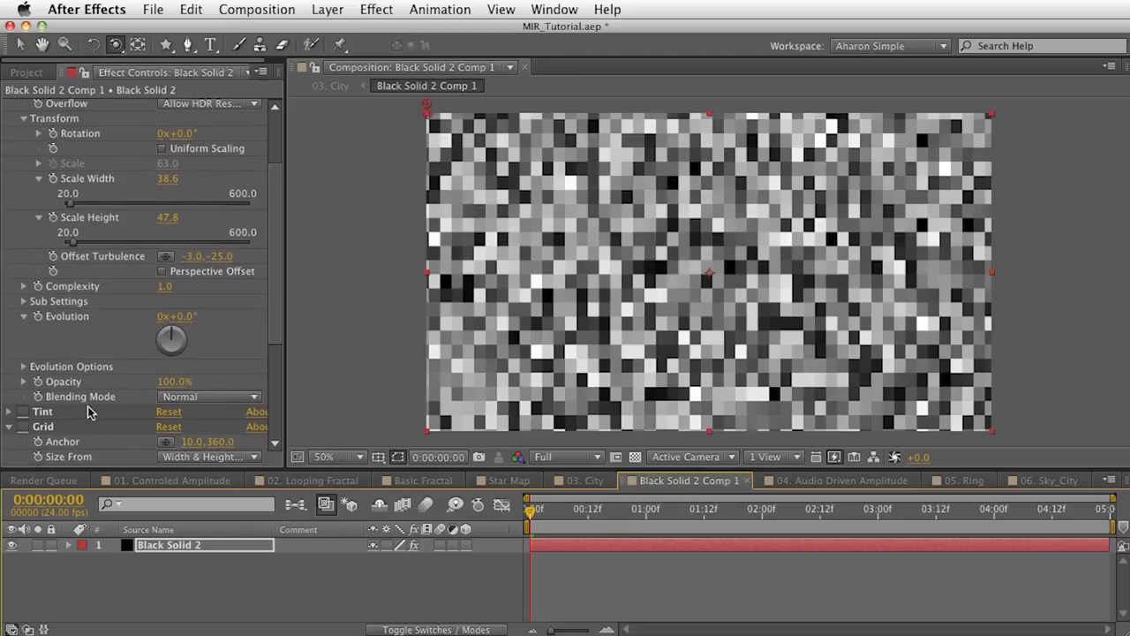
left_click(24, 428)
scroll(60, 423, "down", 6)
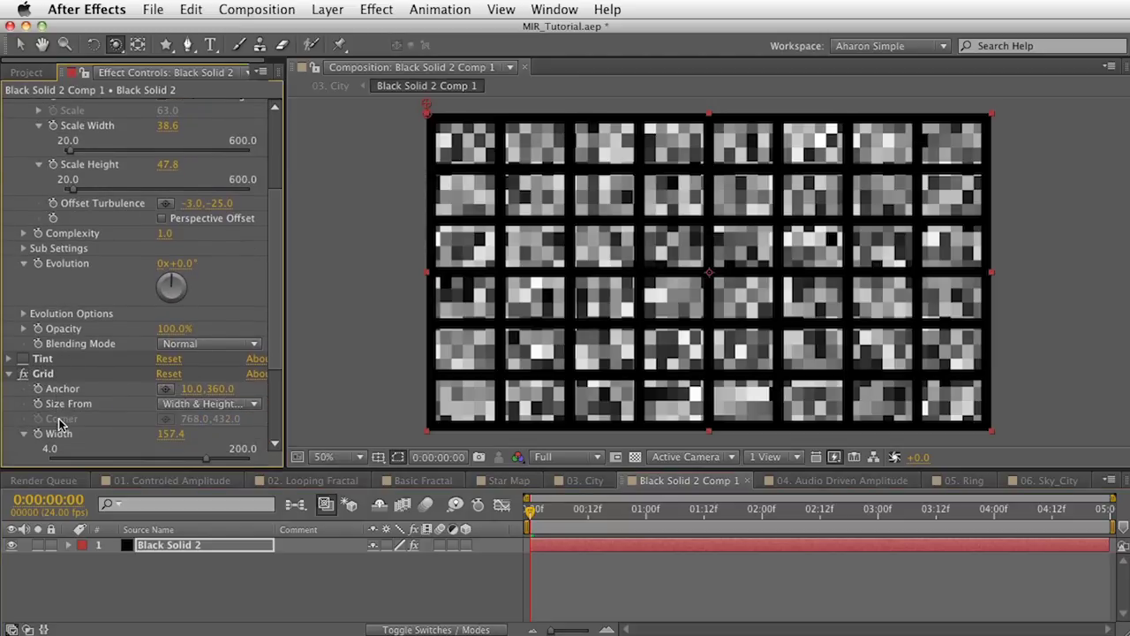
scroll(217, 394, "down", 3)
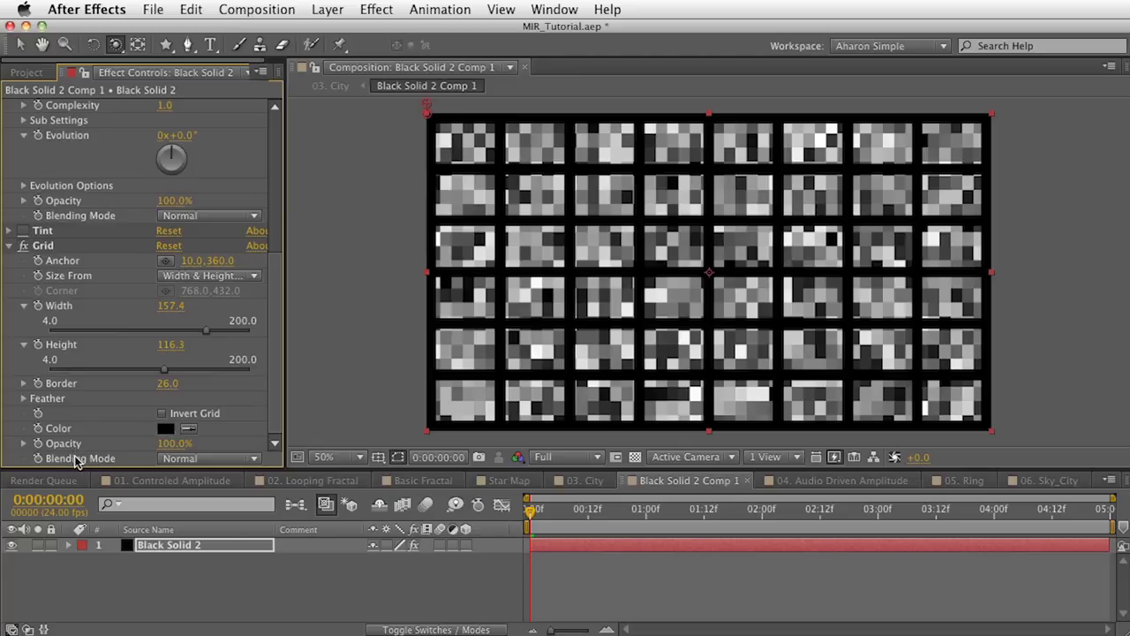
Step: Show the transparency grid and set the Grid effect's Blending Mode to Normal
left_click(198, 459)
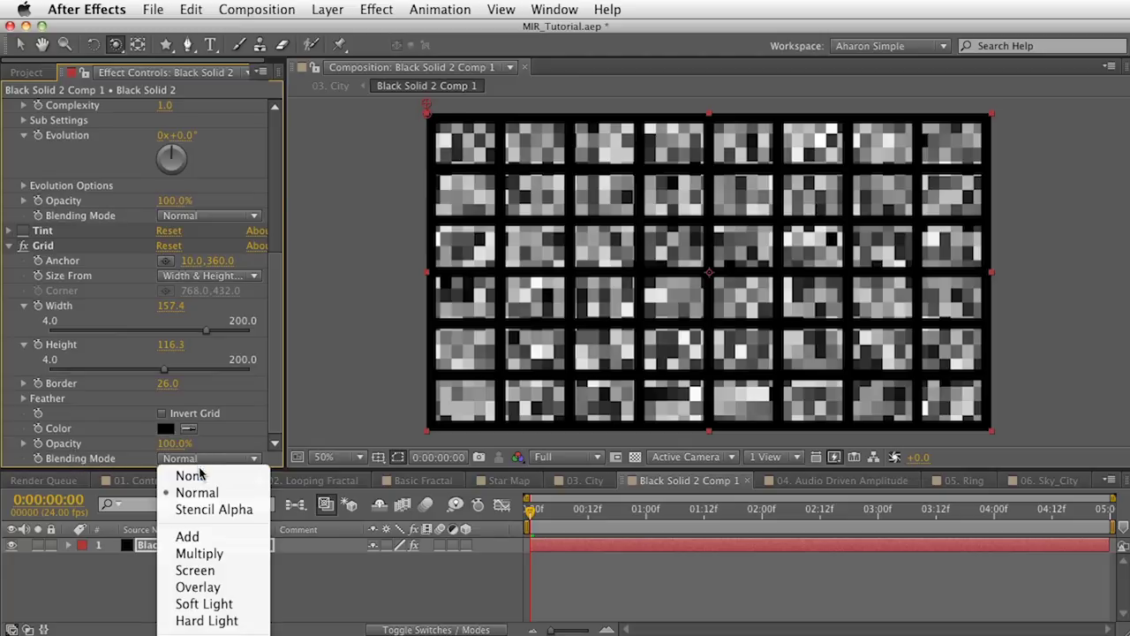
left_click(200, 475)
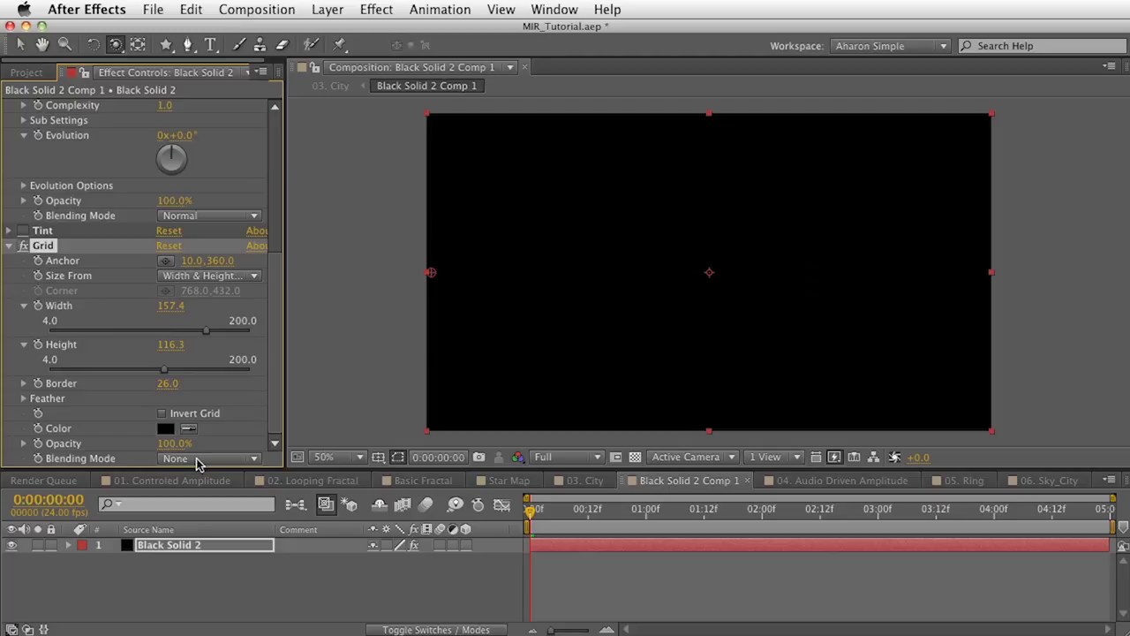
left_click(197, 460)
left_click(650, 456)
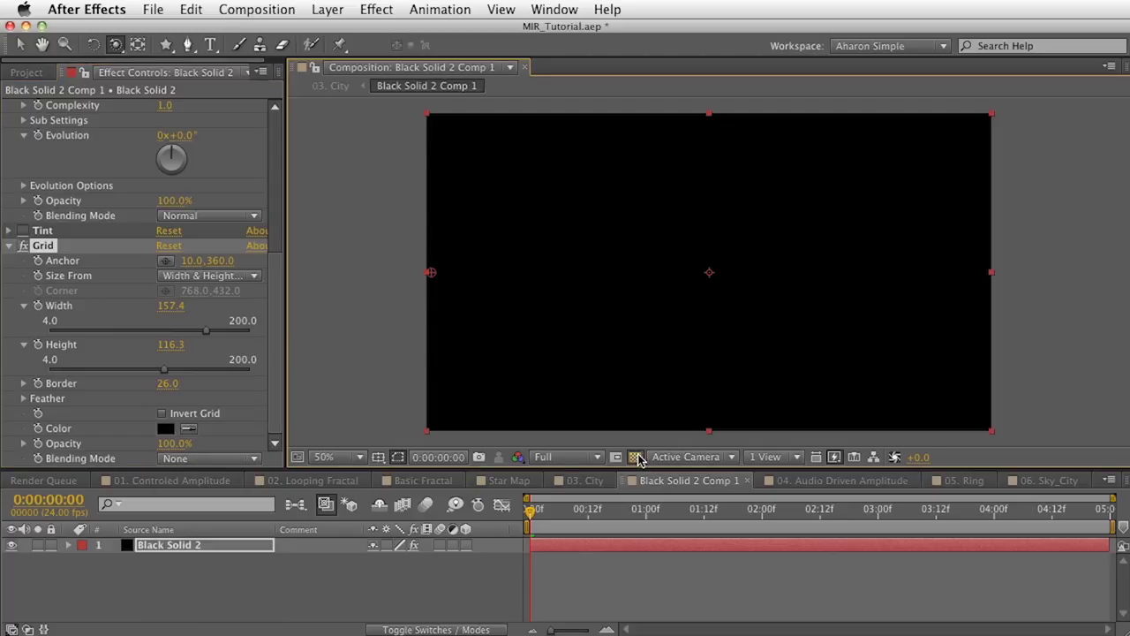
left_click(636, 457)
left_click(173, 461)
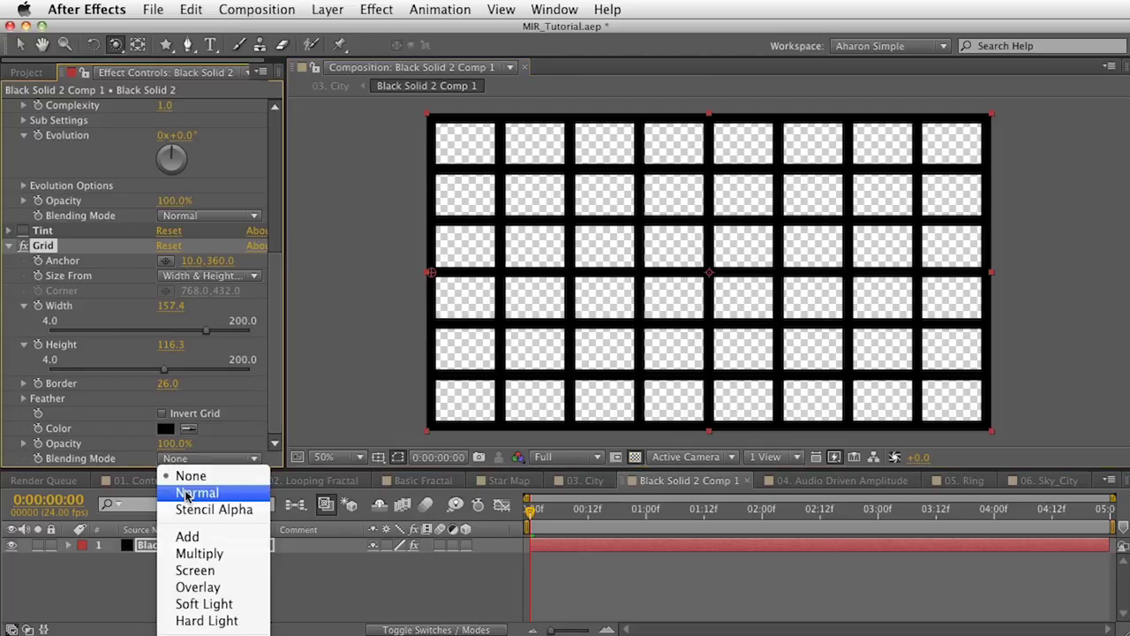
left_click(181, 492)
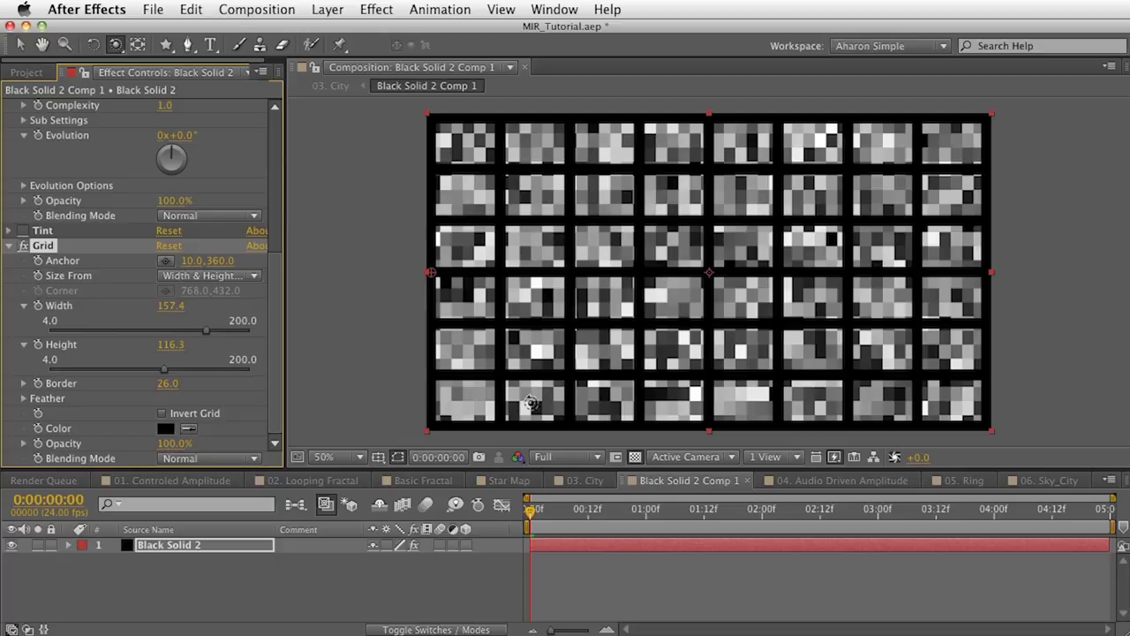
Step: Switch to 03. City and orbit the camera slightly around the block city
left_click(590, 479)
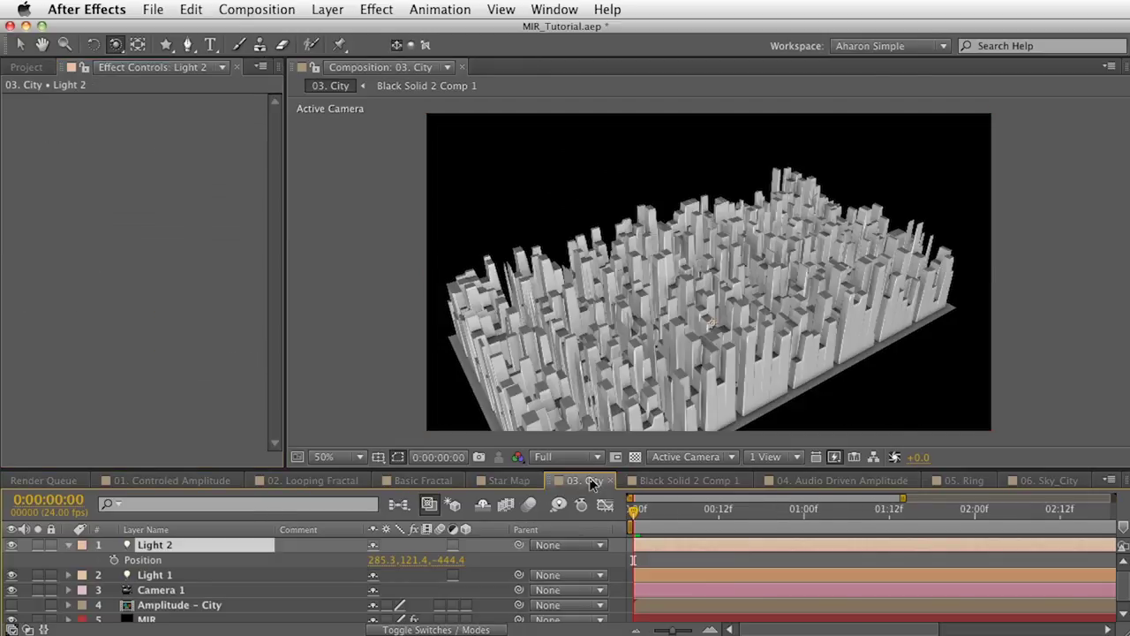
mouse_move(686, 362)
left_mouse_down()
mouse_move(674, 313)
mouse_move(686, 313)
mouse_move(697, 348)
mouse_move(757, 361)
mouse_move(770, 323)
mouse_move(606, 315)
mouse_move(681, 358)
left_mouse_up()
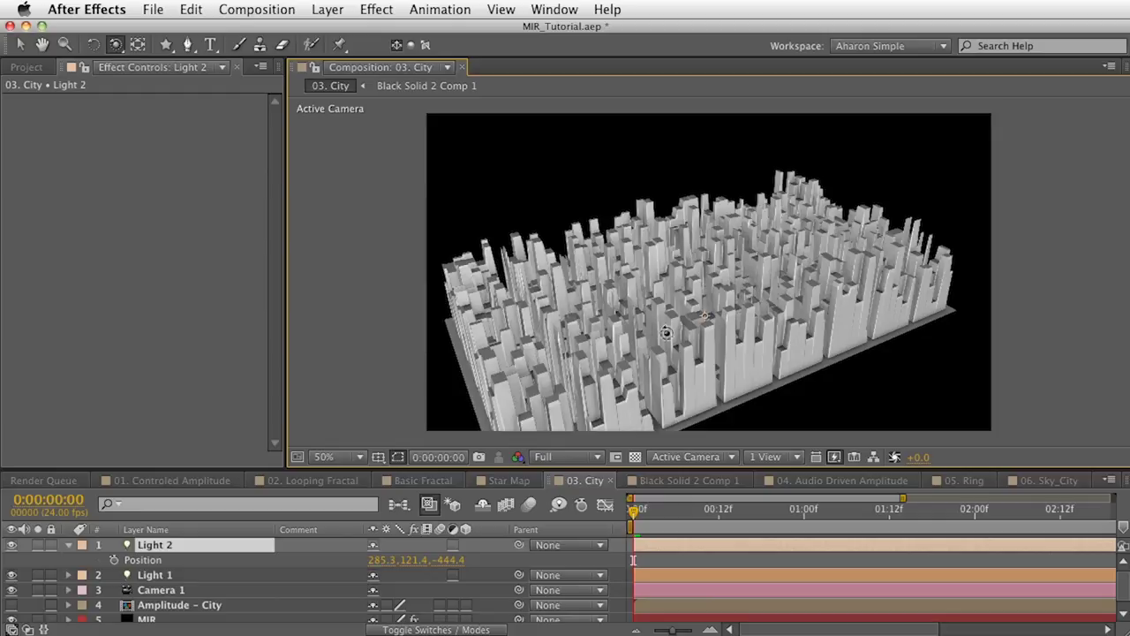
Step: Switch on the Tint effect in Black Solid 2 Comp 1 and expand its settings
left_click(689, 480)
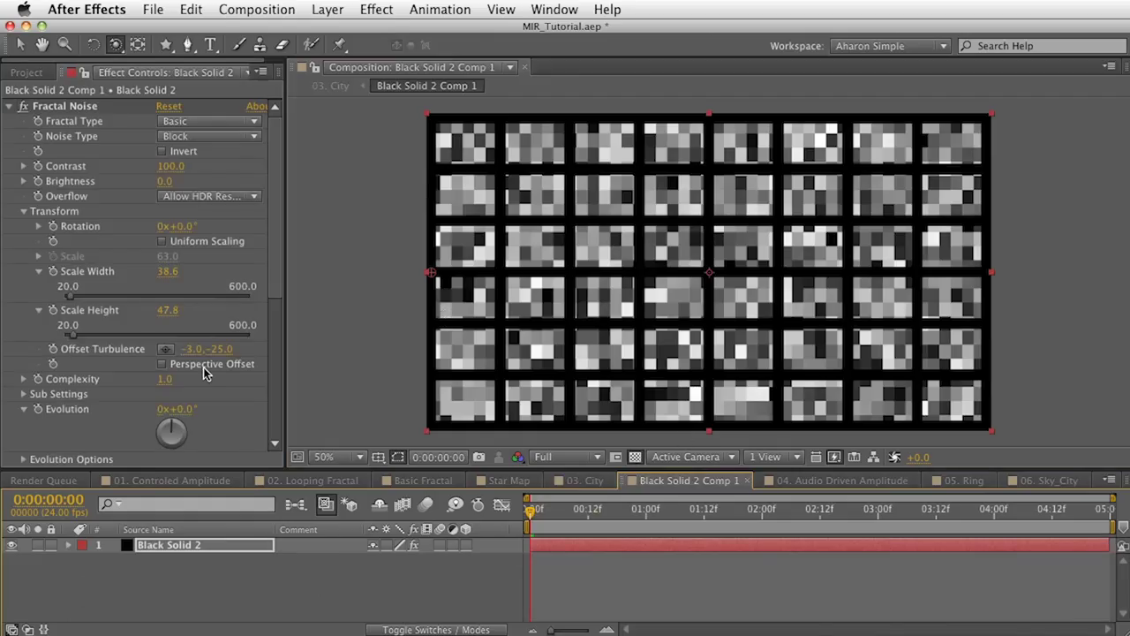
scroll(207, 366, "down", 5)
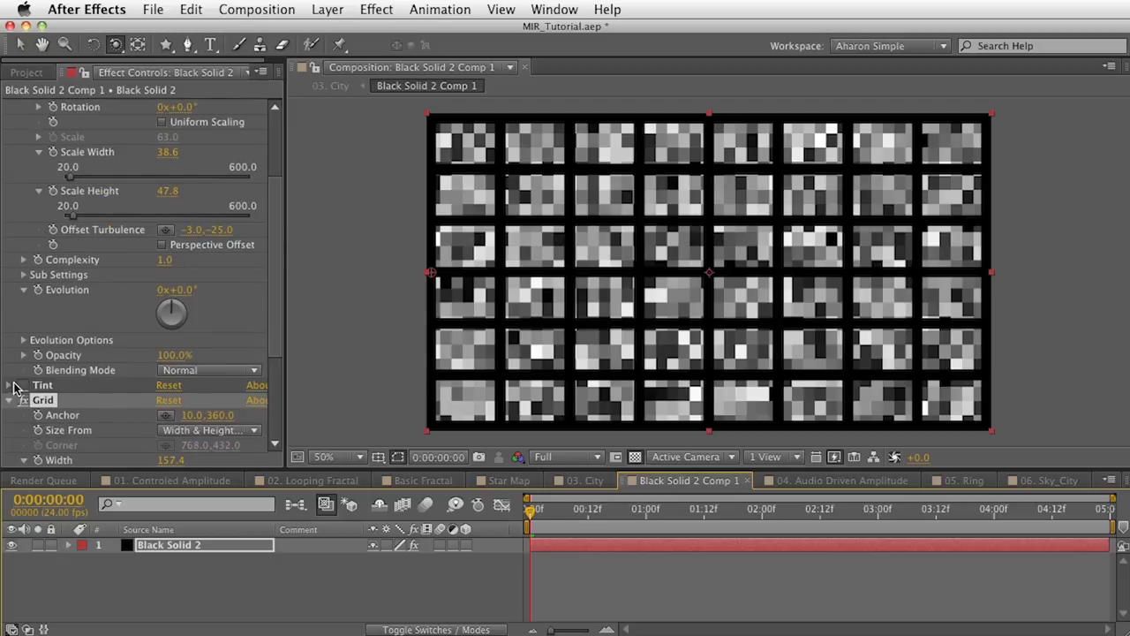
left_click(23, 385)
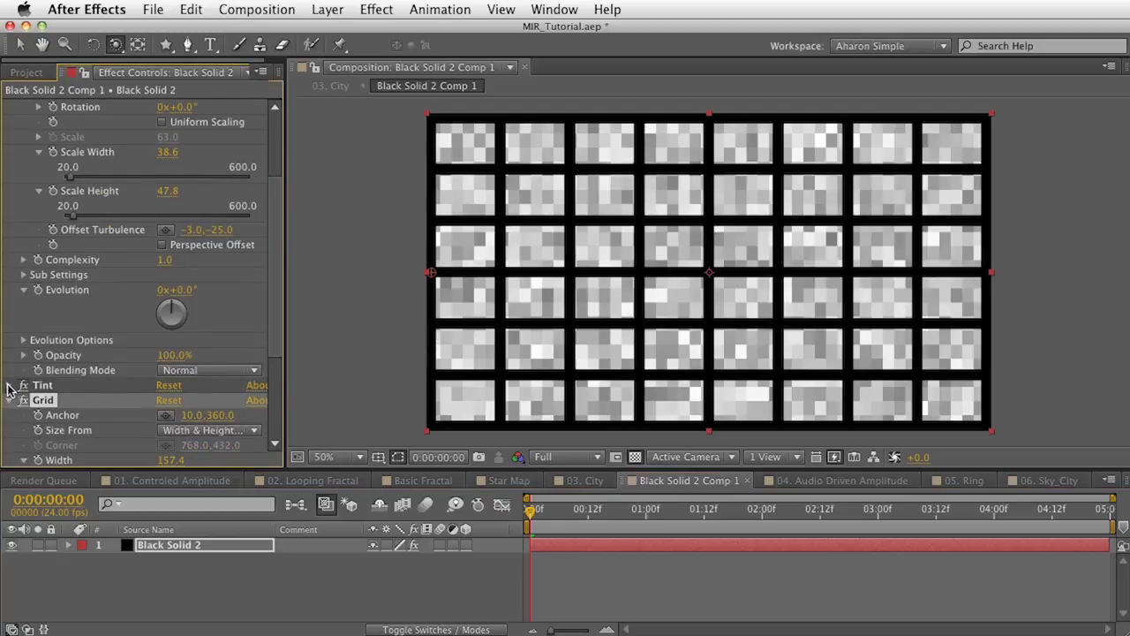
left_click(9, 386)
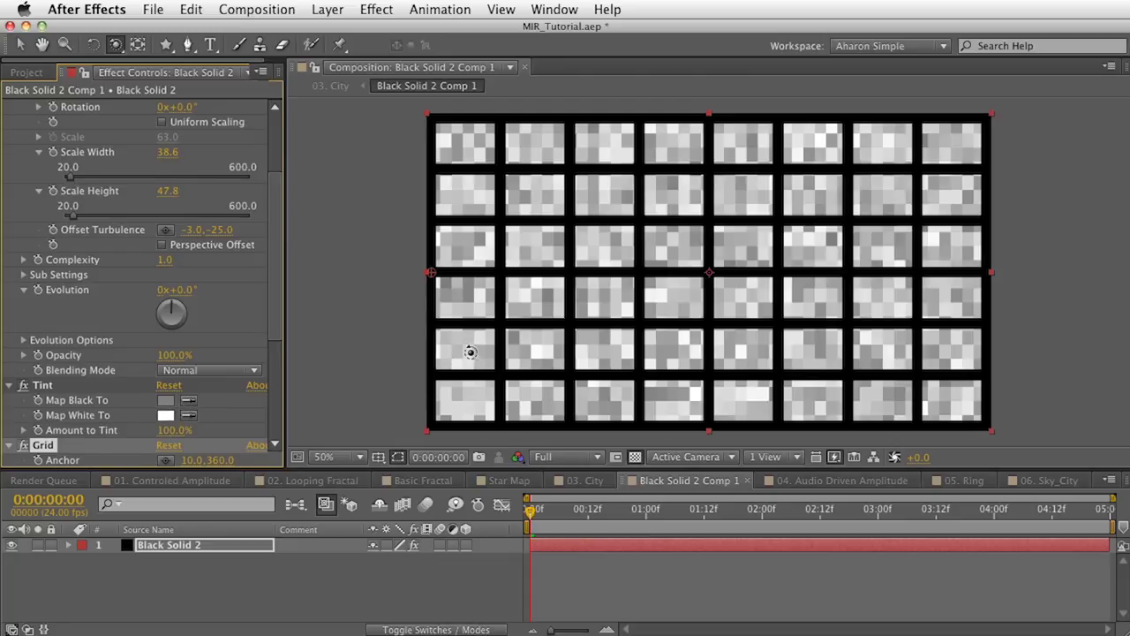
Step: Orbit around 03. City to check the lighter blocks, then return to Black Solid 2 Comp 1
left_click(582, 479)
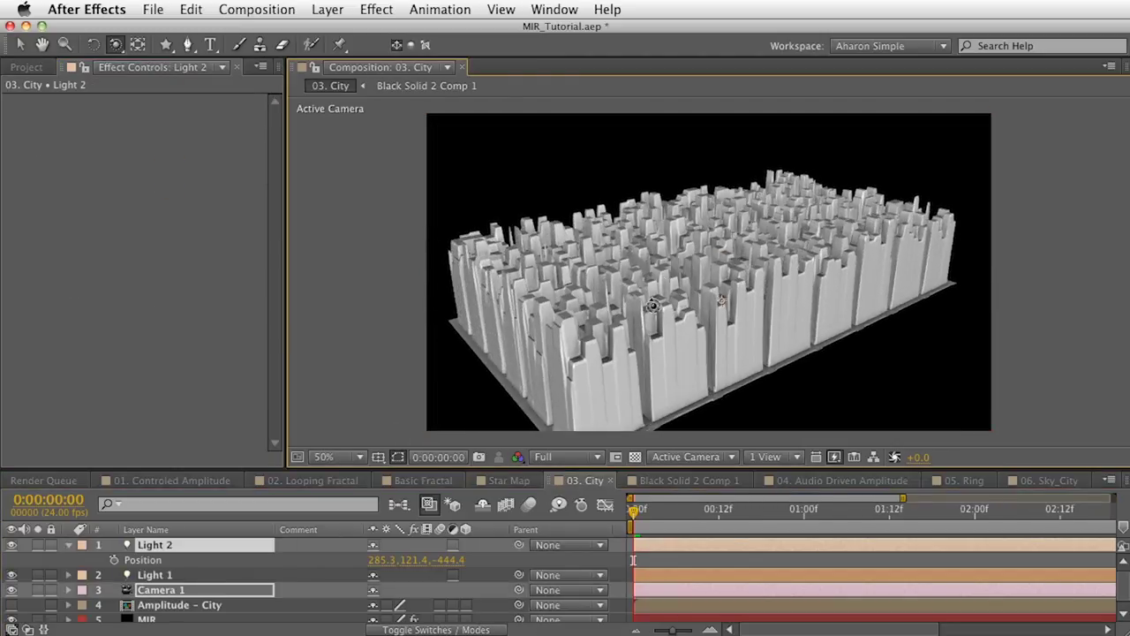
left_click_drag(651, 306, 758, 423)
left_click(689, 479)
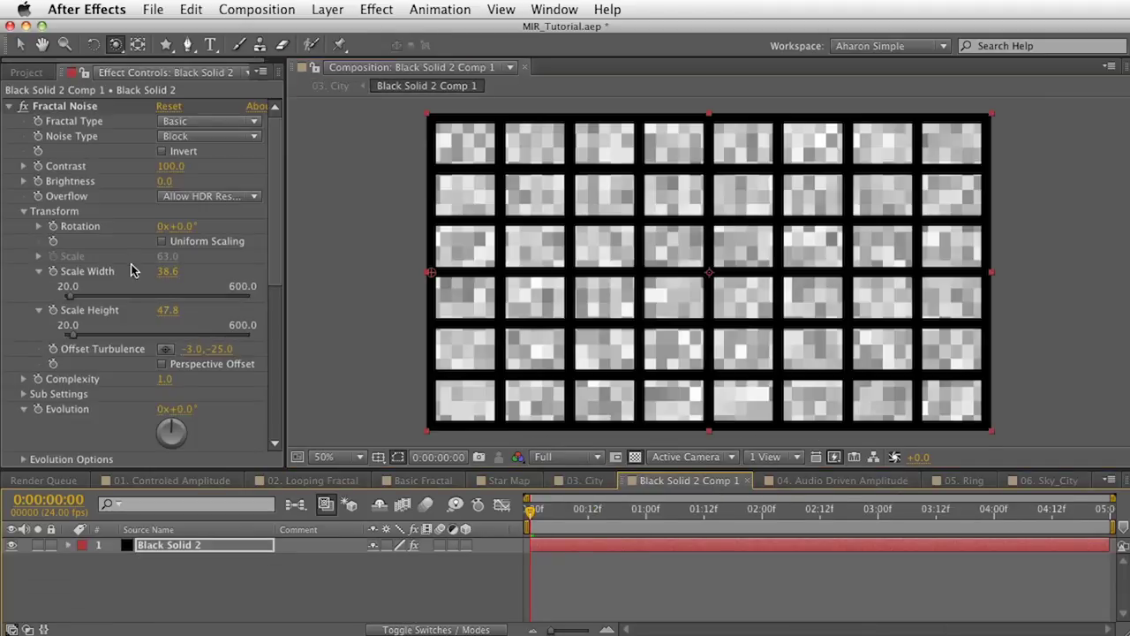
Step: Toggle the Tint effect off and back on to compare the noise blocks
scroll(98, 363, "down", 5)
left_click(25, 372)
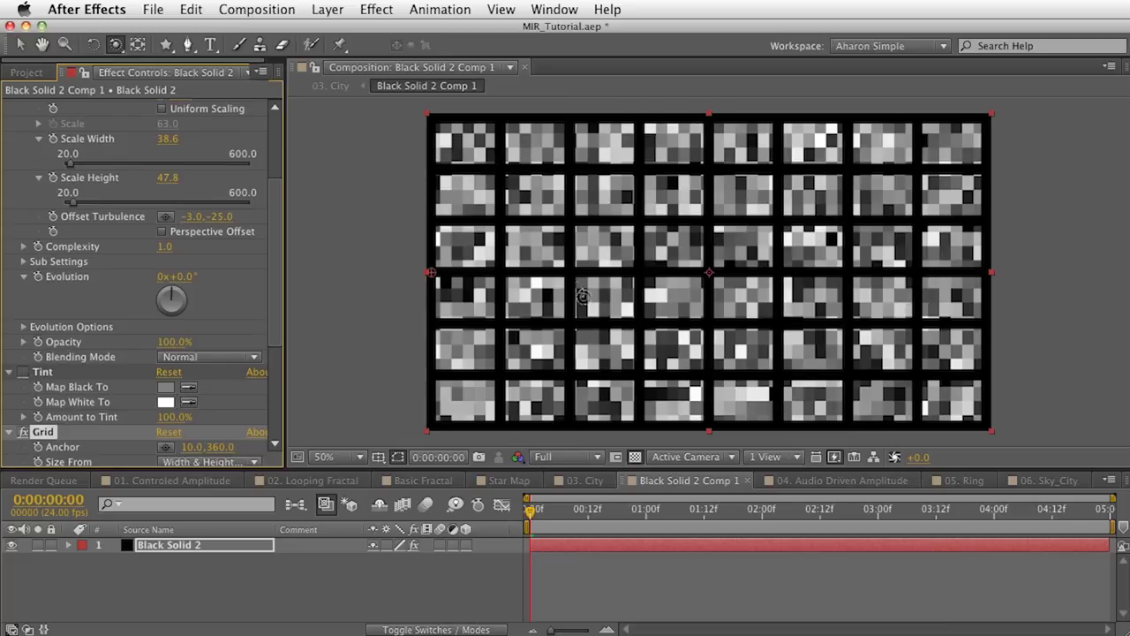
left_click(25, 372)
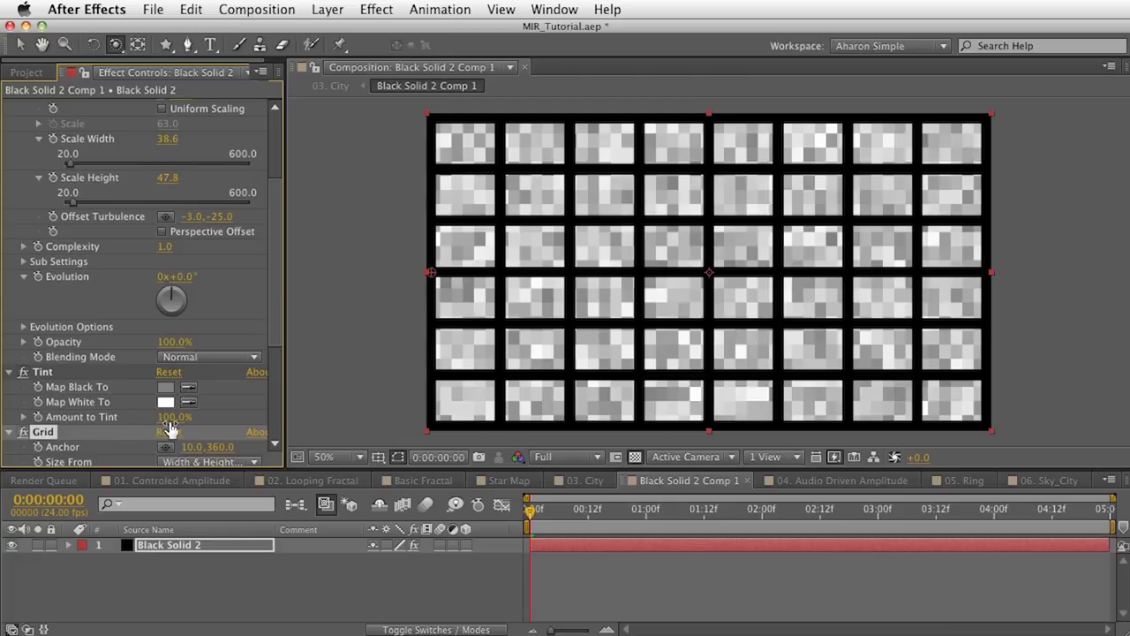
Step: Animate Tint's Amount to Tint from 0% at the start to 100% at one second
left_click_drag(181, 417, 113, 421)
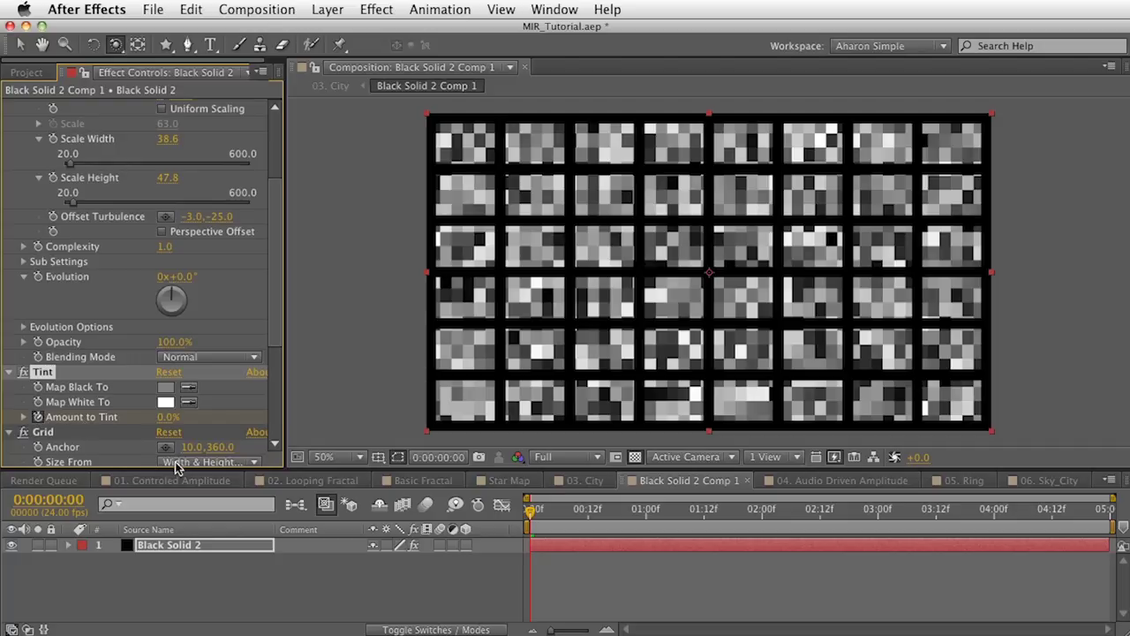
left_click_drag(533, 511, 633, 516)
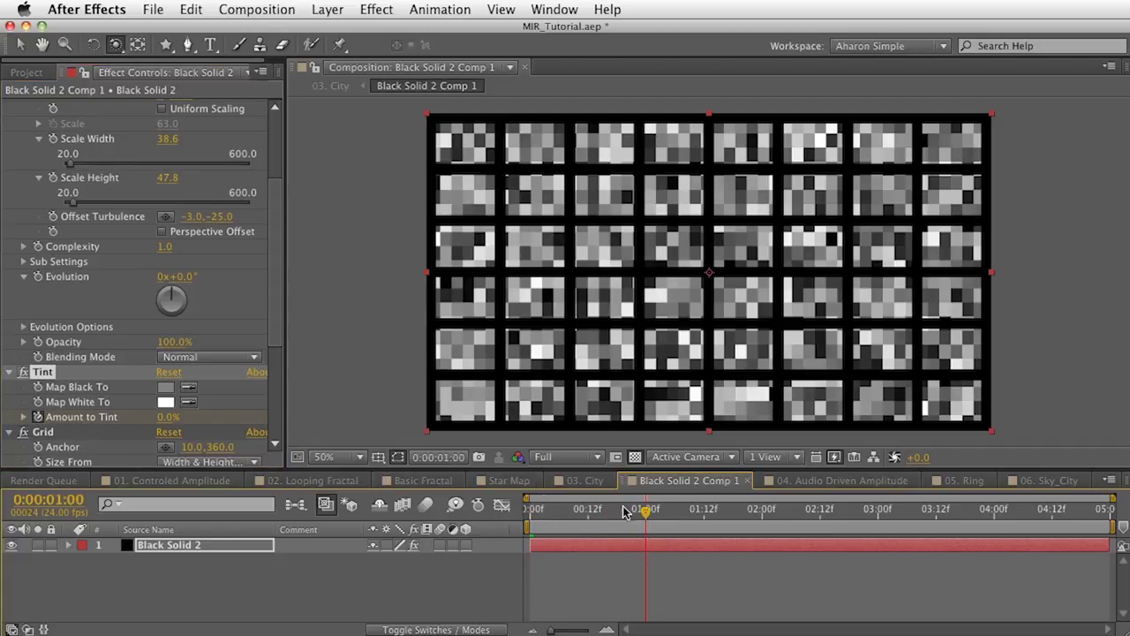
left_click(168, 417)
type("100")
key("Return")
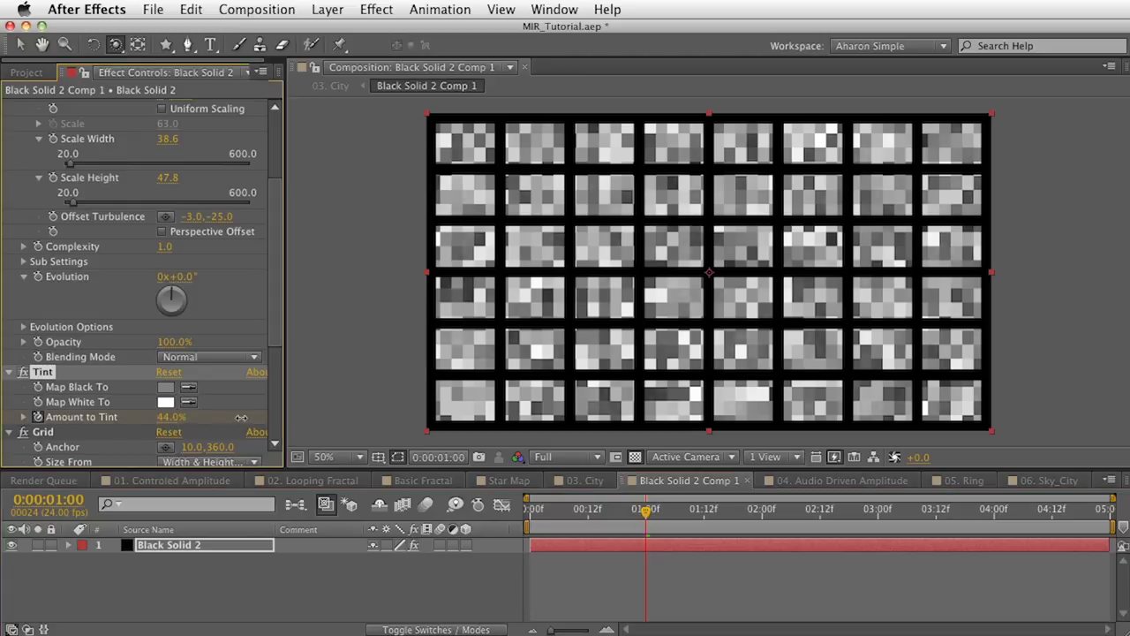
left_click(581, 481)
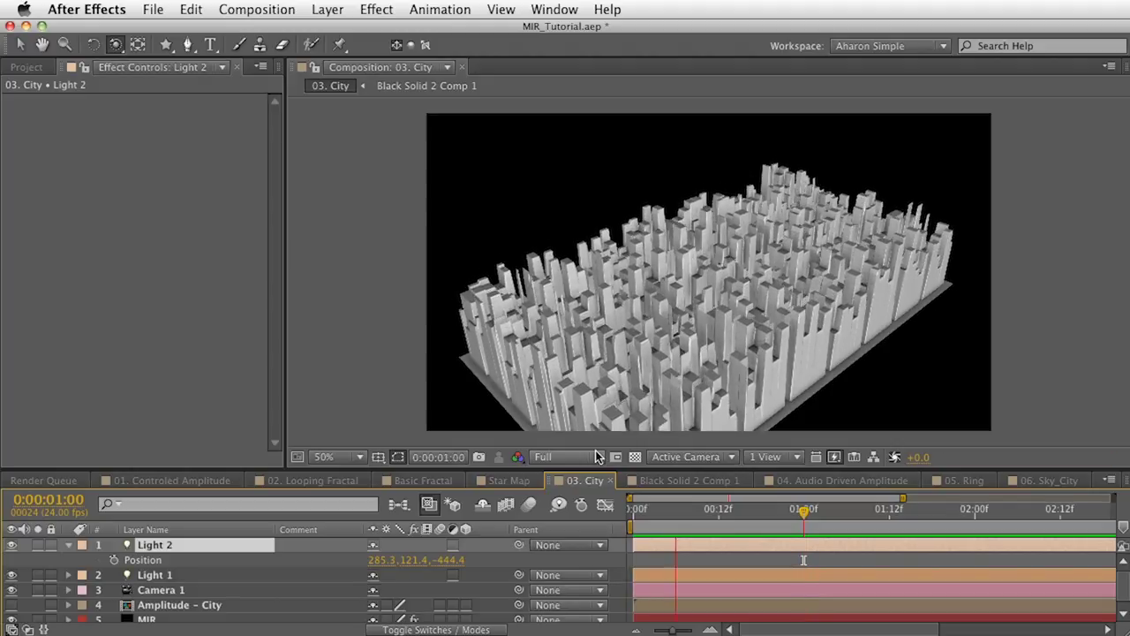
Step: Set the MIR layer's Amplitude to 0 and keyframe it at the first frame
left_click(198, 606)
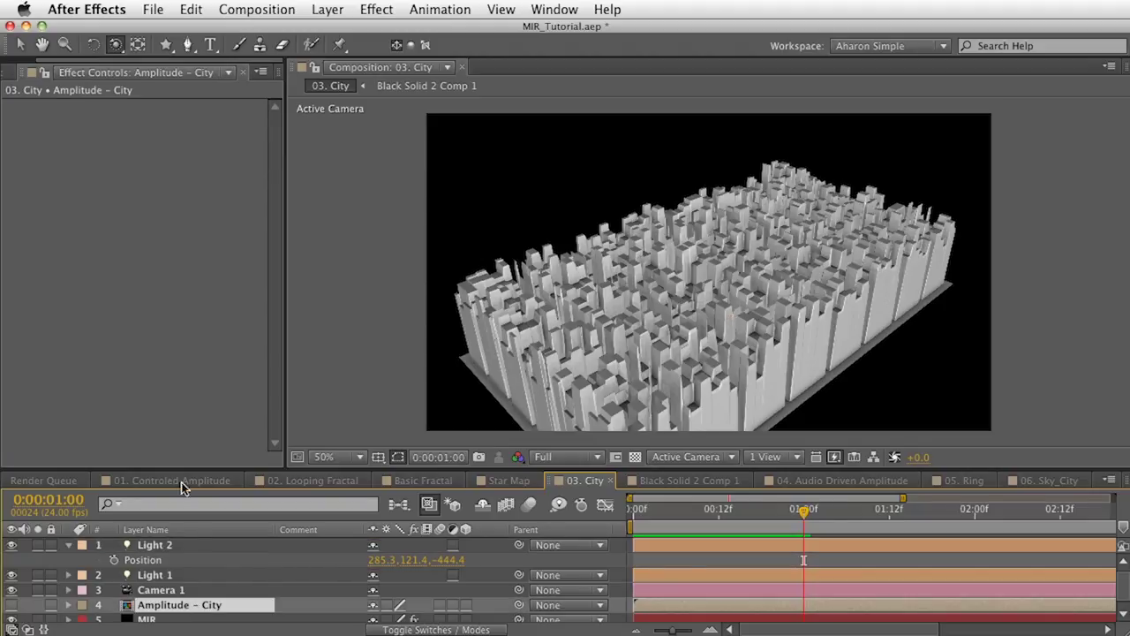
left_click(152, 618)
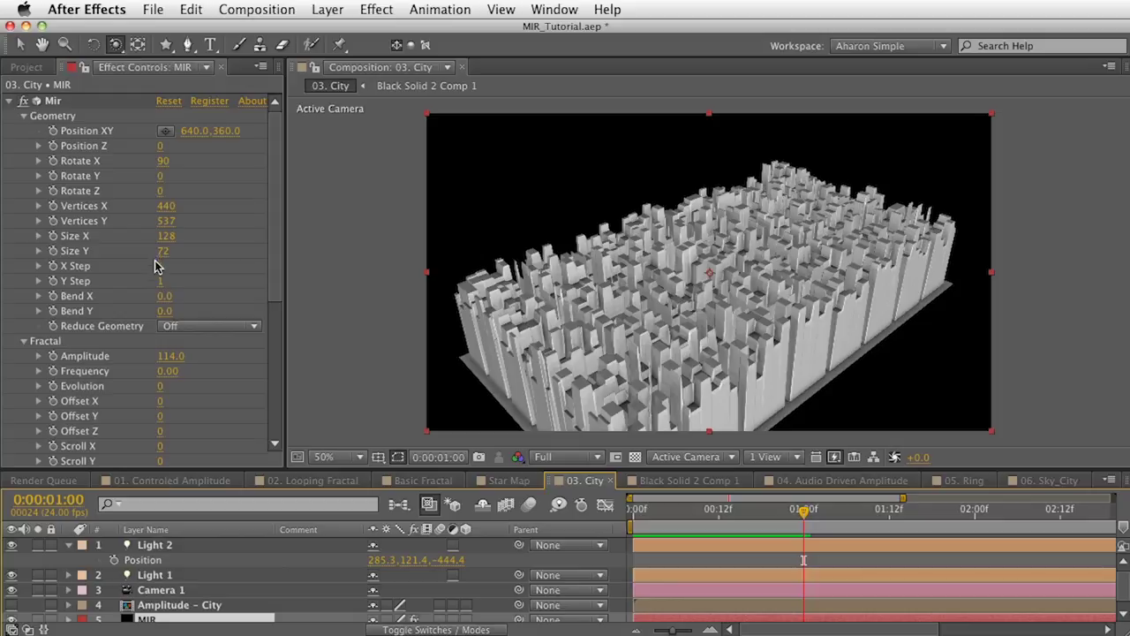
left_click_drag(170, 356, 77, 356)
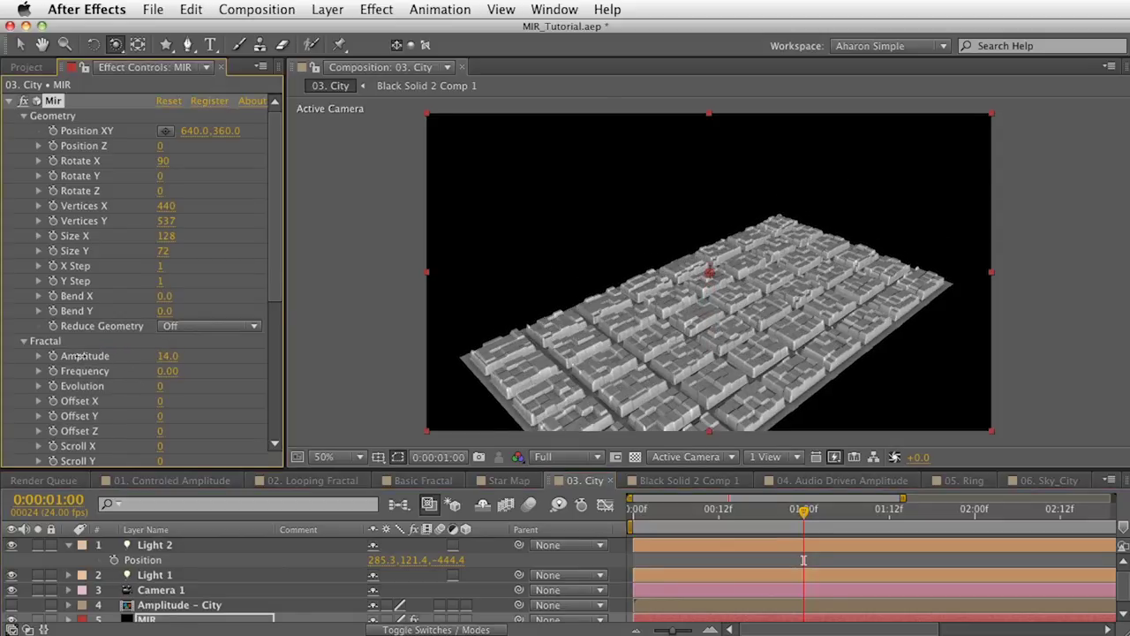
left_click(166, 356)
type("0")
key("Return")
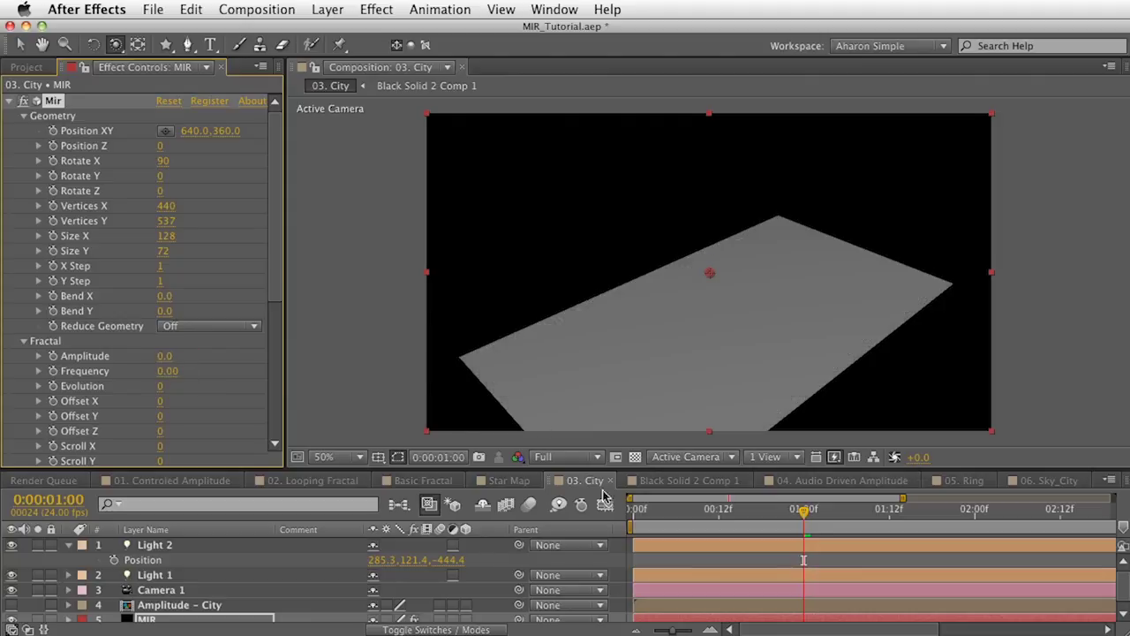
left_click_drag(651, 512, 614, 517)
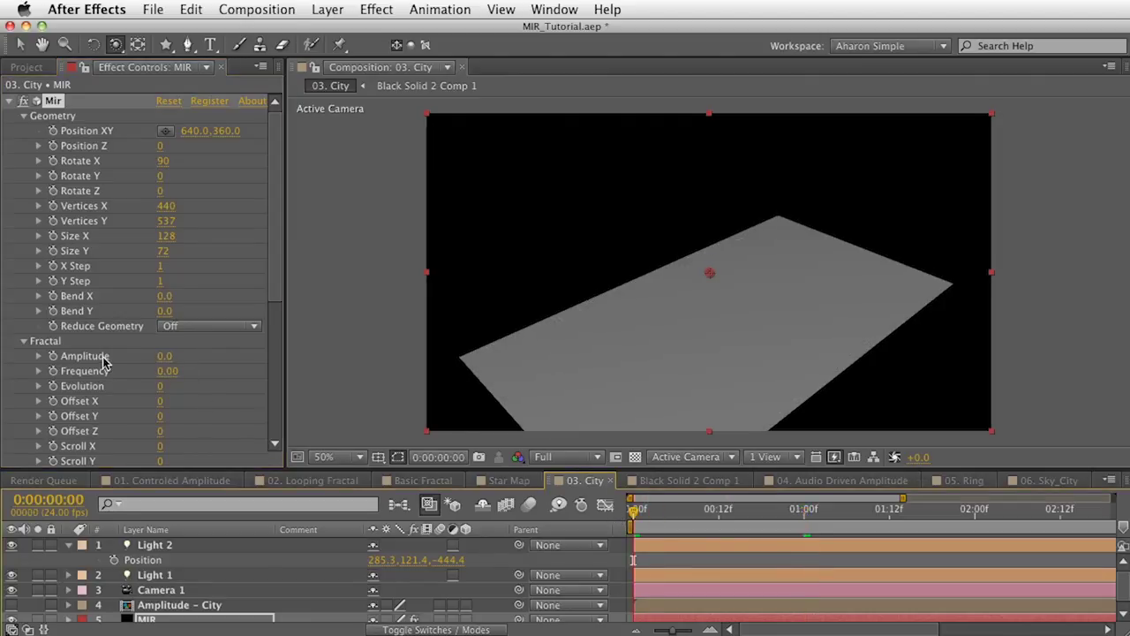
left_click(53, 357)
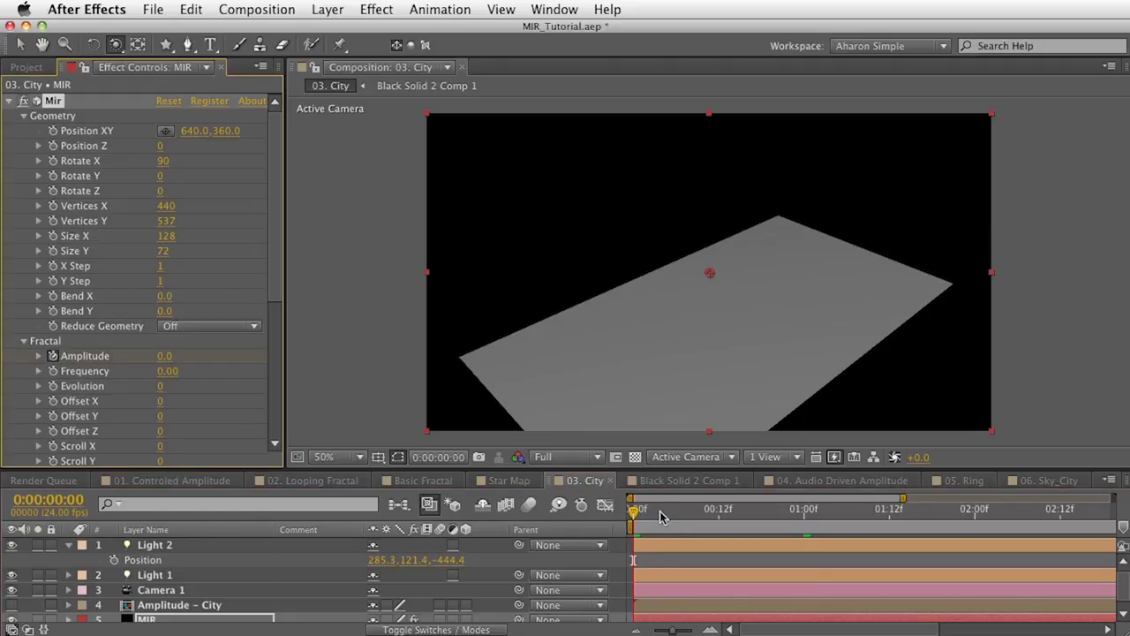
Step: Set MIR Amplitude to 100 at one second, then scrub Black Solid 2 Comp 1's noise
left_click_drag(661, 517, 804, 512)
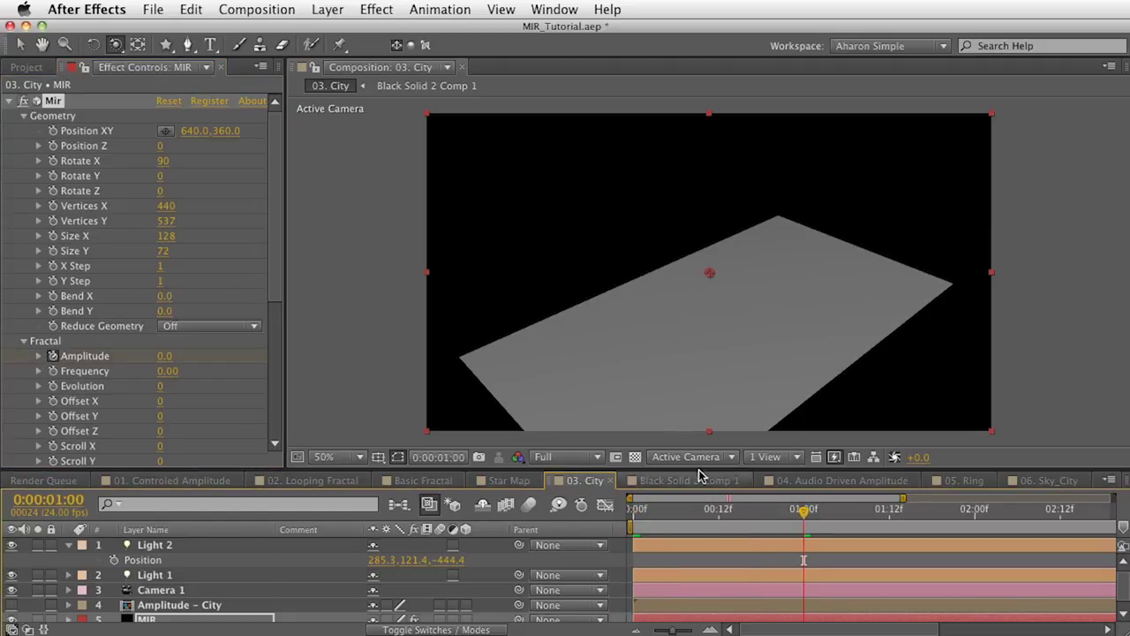
left_click(165, 356)
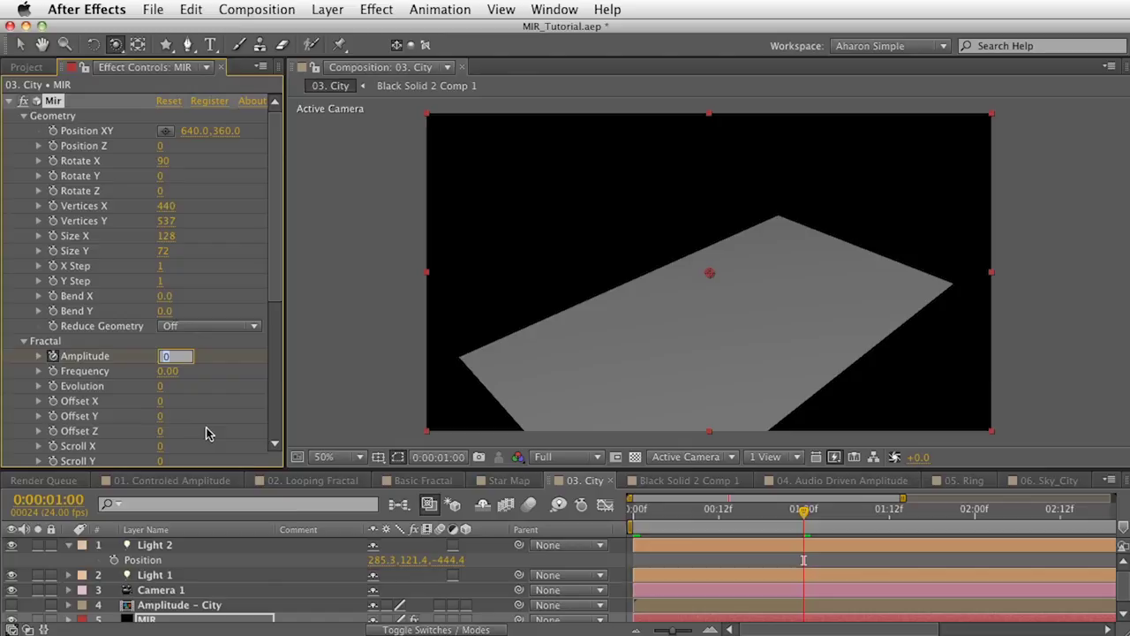
type("100")
key("Return")
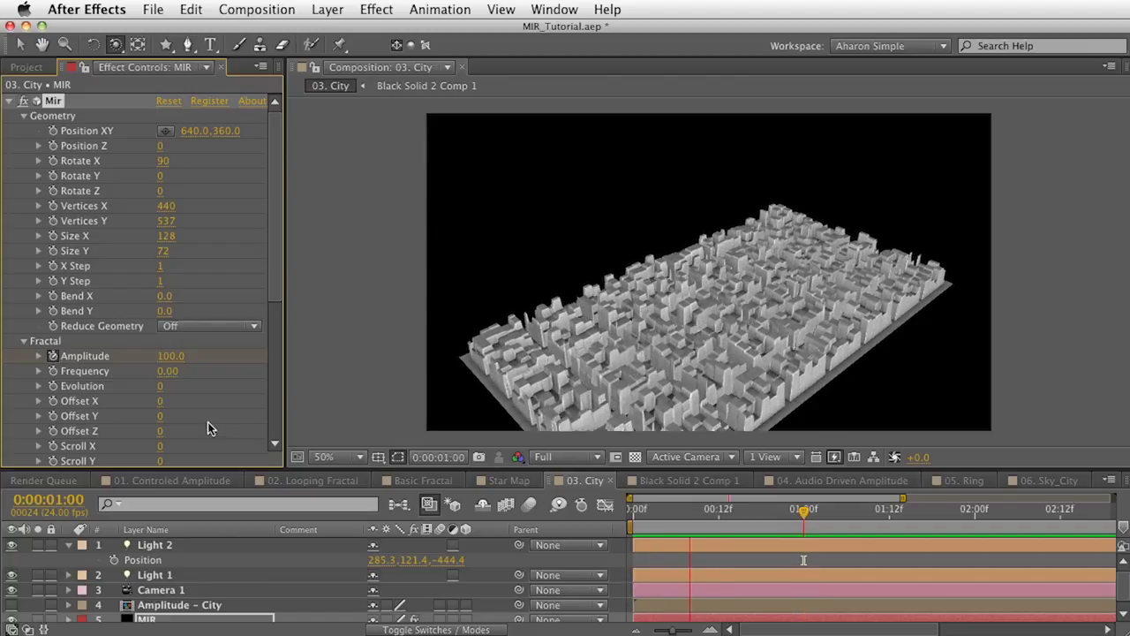
left_click(226, 419)
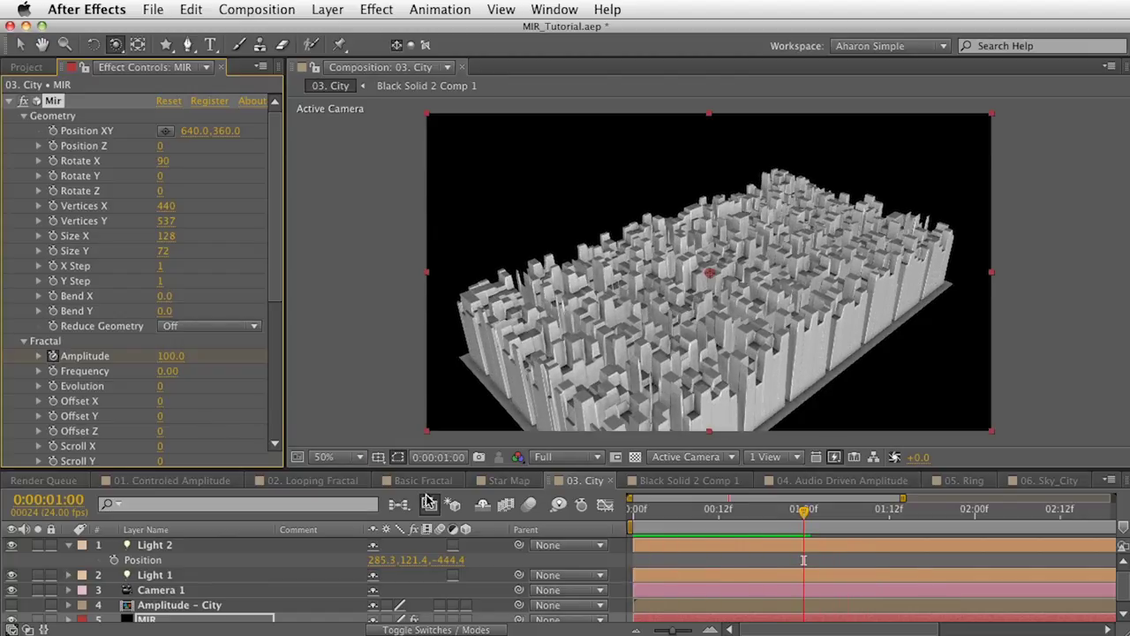
left_click(656, 481)
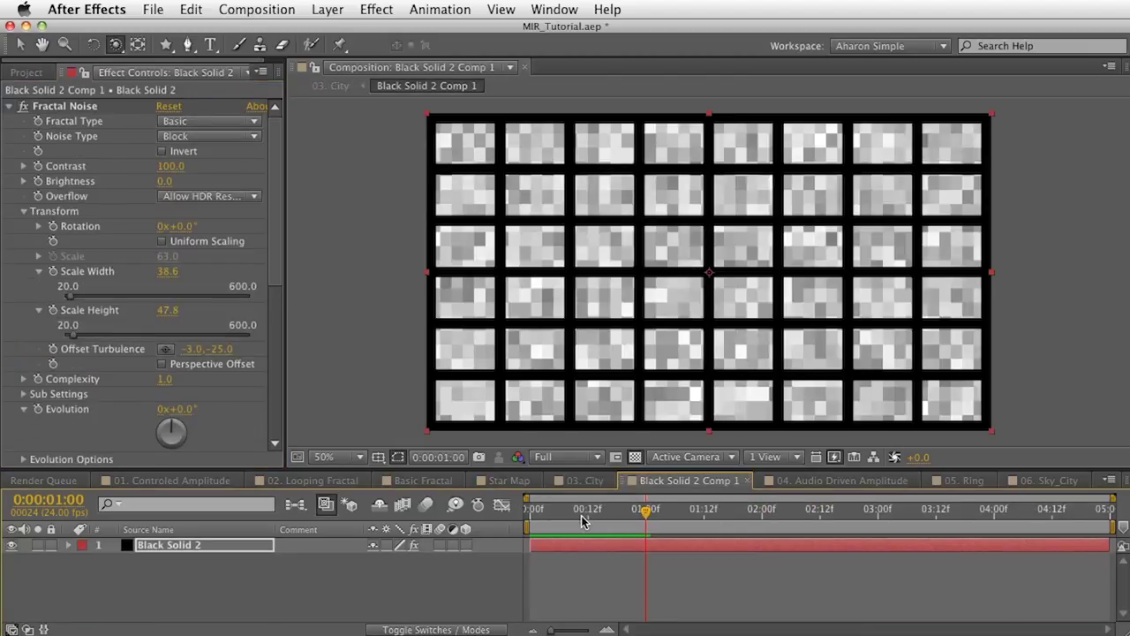
mouse_move(581, 521)
left_mouse_down()
mouse_move(551, 520)
mouse_move(623, 519)
mouse_move(550, 522)
mouse_move(571, 519)
left_mouse_up()
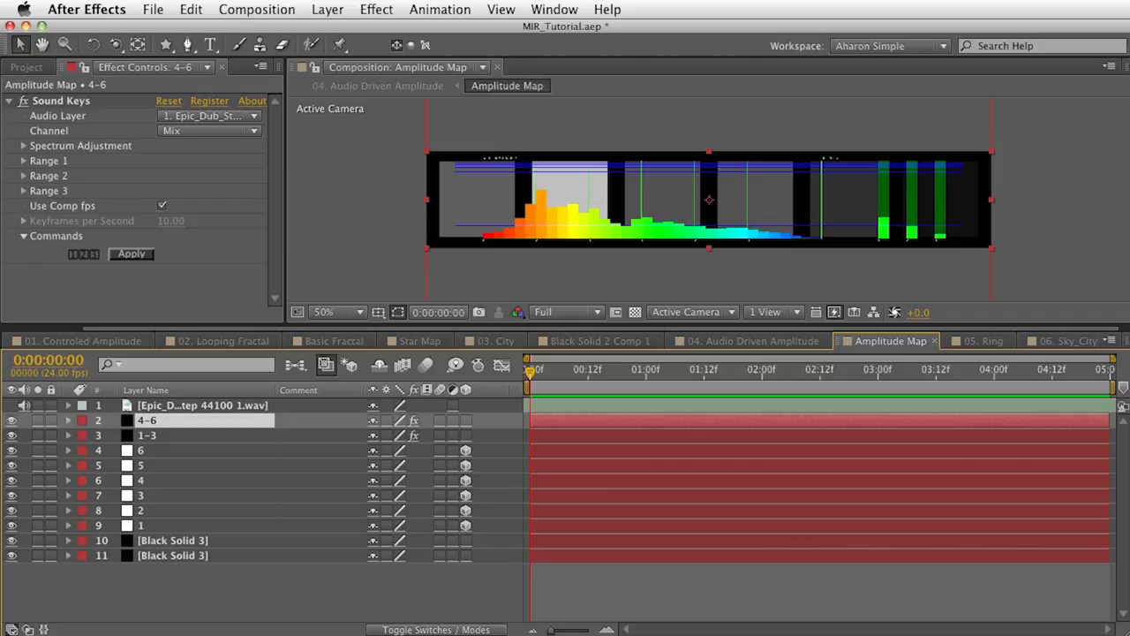
Step: Preview the Amplitude Map with audio, hiding the 4-6 and 1-3 layers for a second preview
key("space")
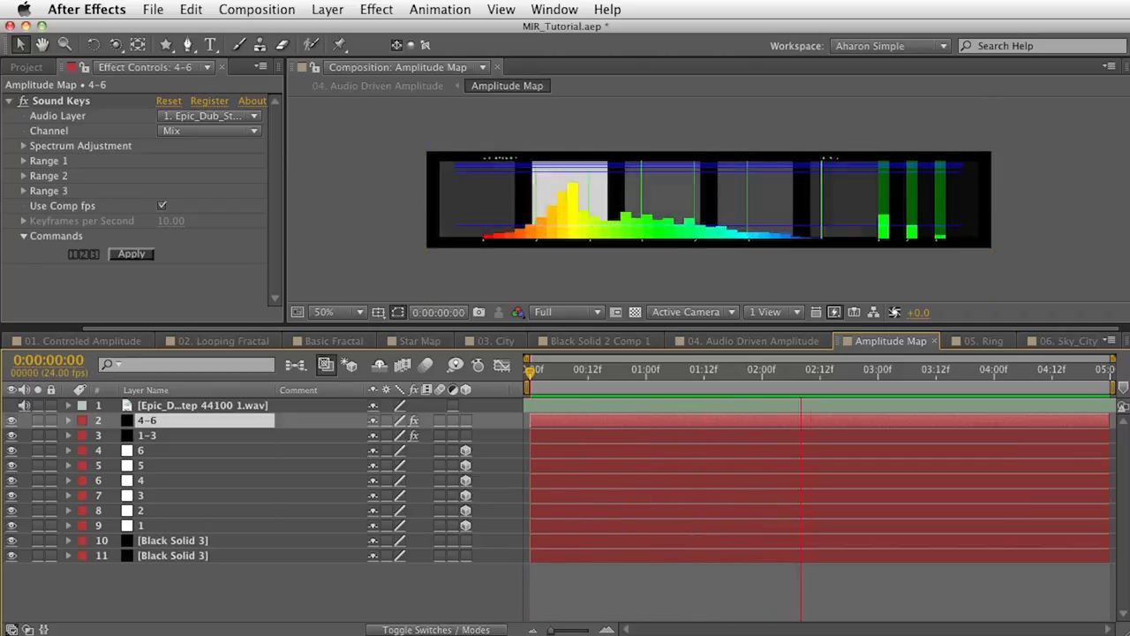
key("space")
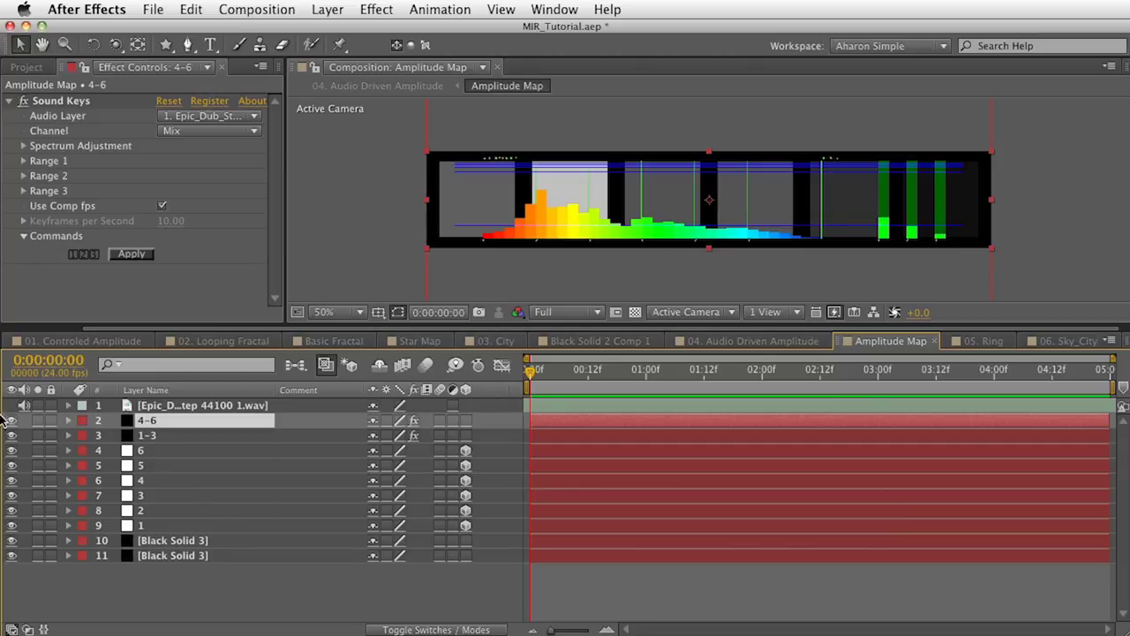
key("F2")
left_click_drag(10, 423, 12, 435)
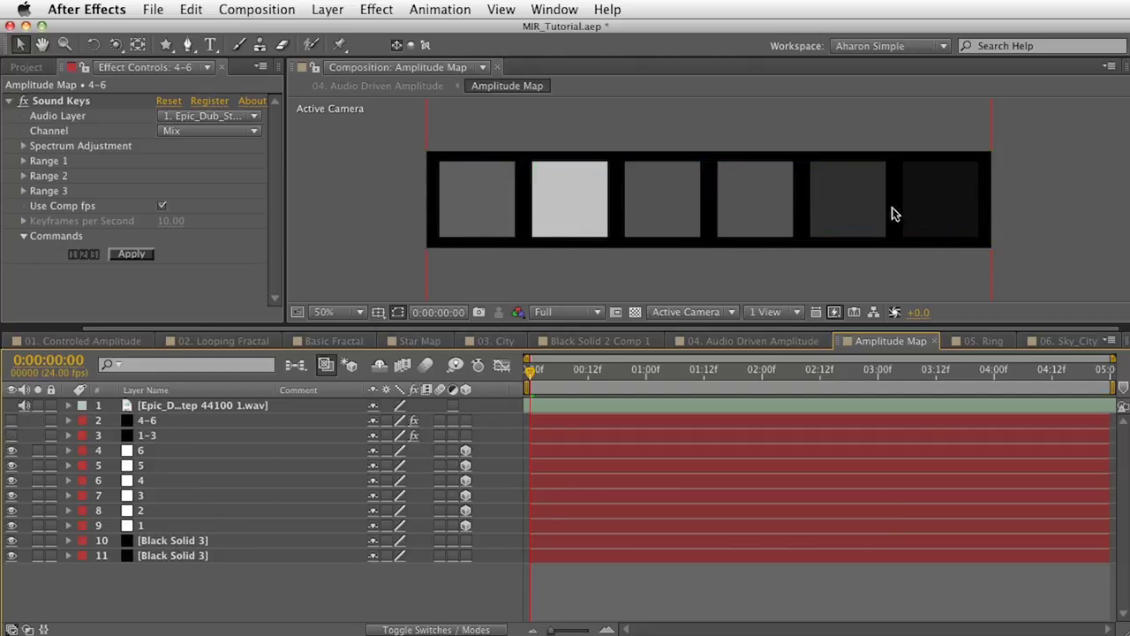
key("space")
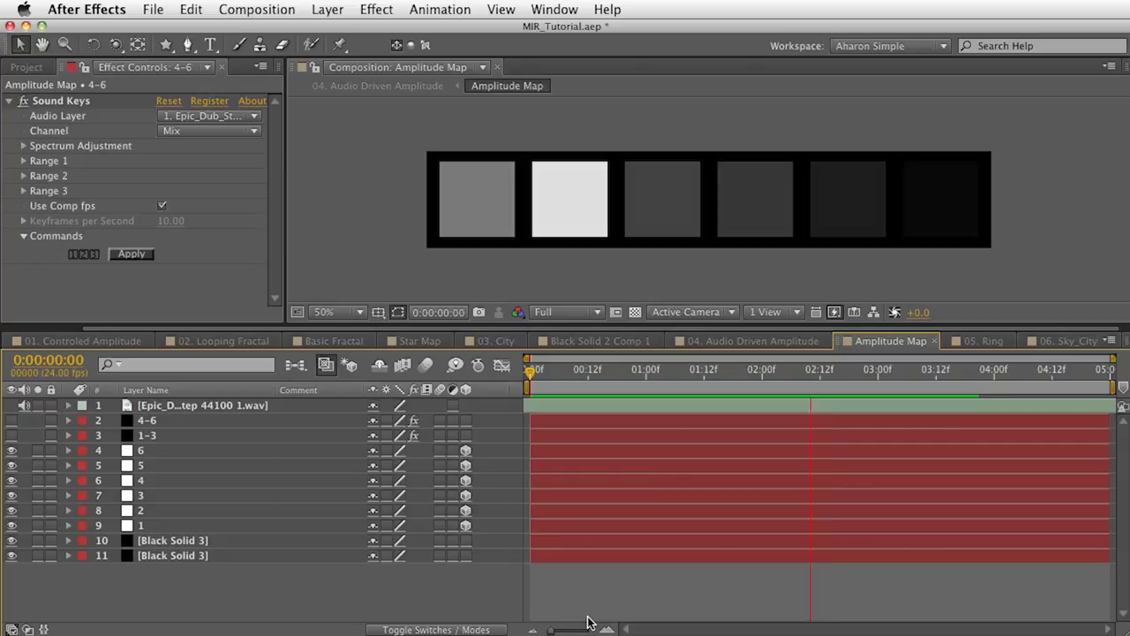
key("space")
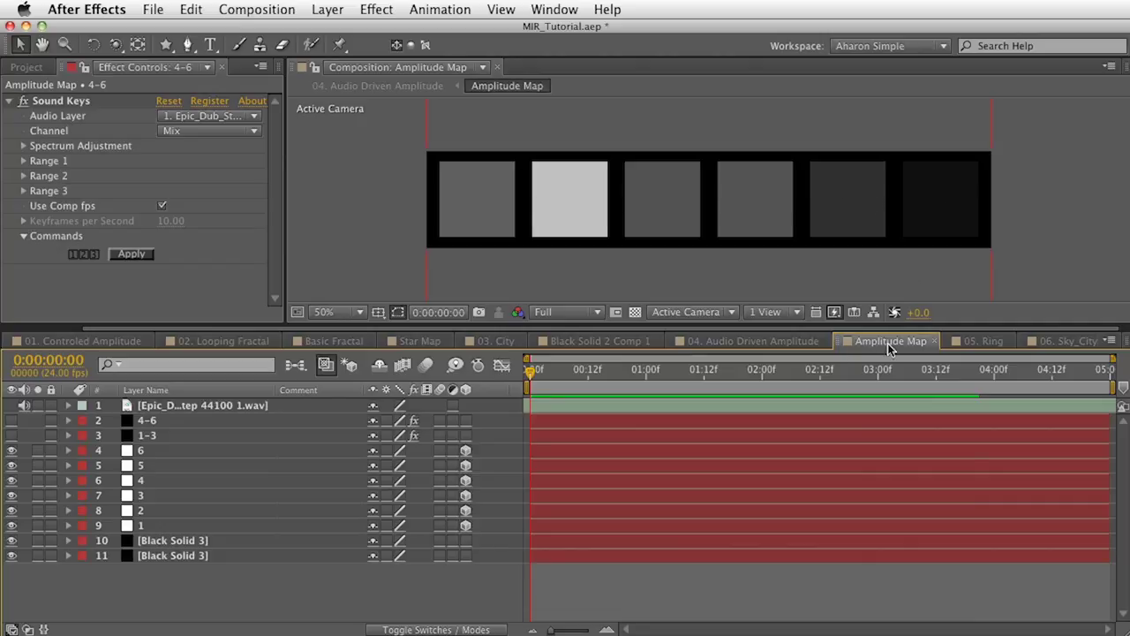
left_click(772, 341)
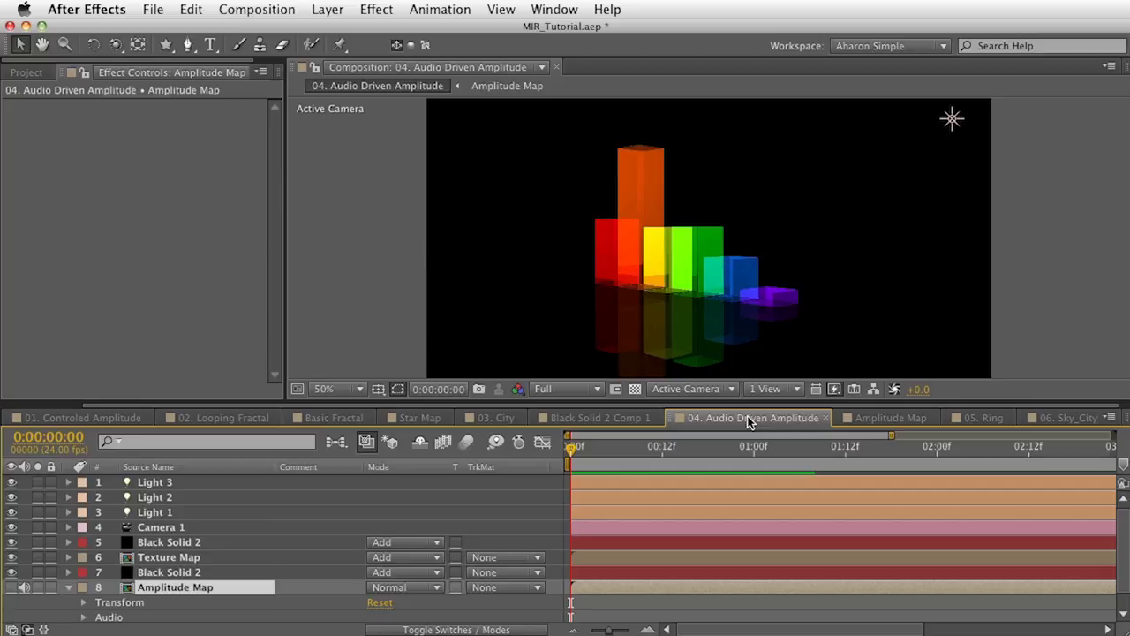
Step: Play and stop a preview of the audio-driven coloured bars
key("space")
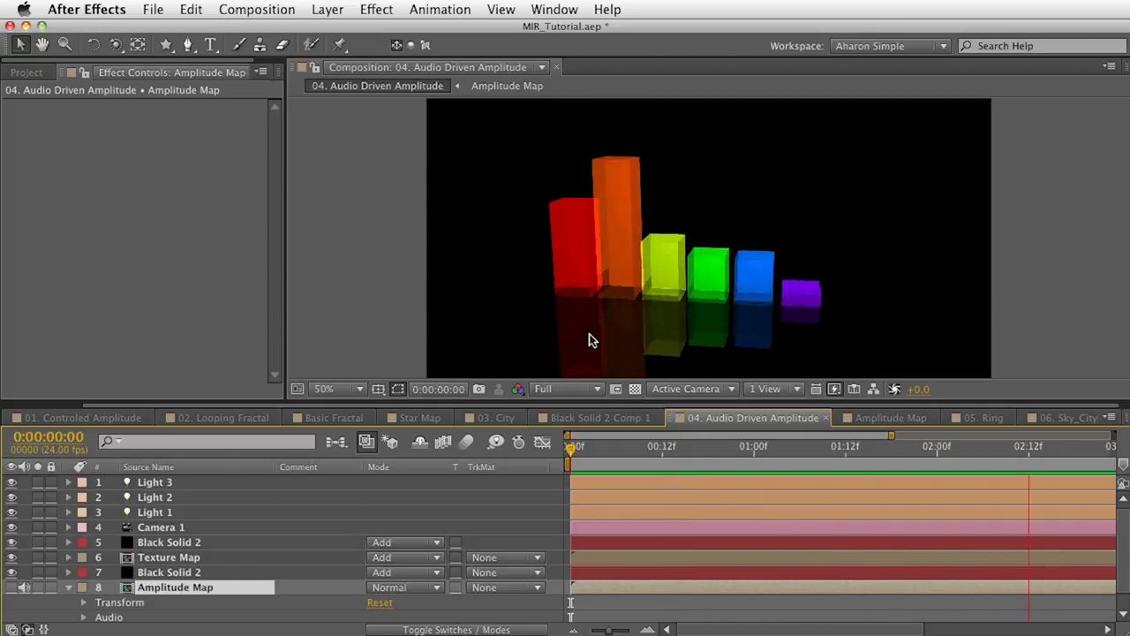
key("space")
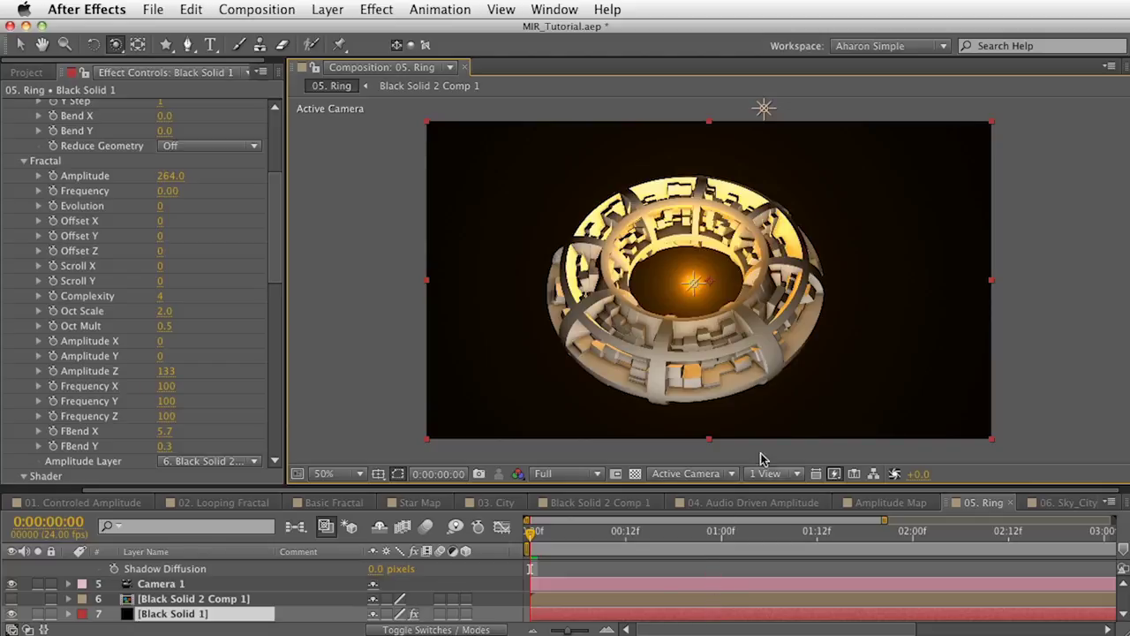
Step: Bend the ring open into a spiral with Mir Fractal FBend X 4.8 and FBend Y 0.2
left_click_drag(820, 397, 832, 399)
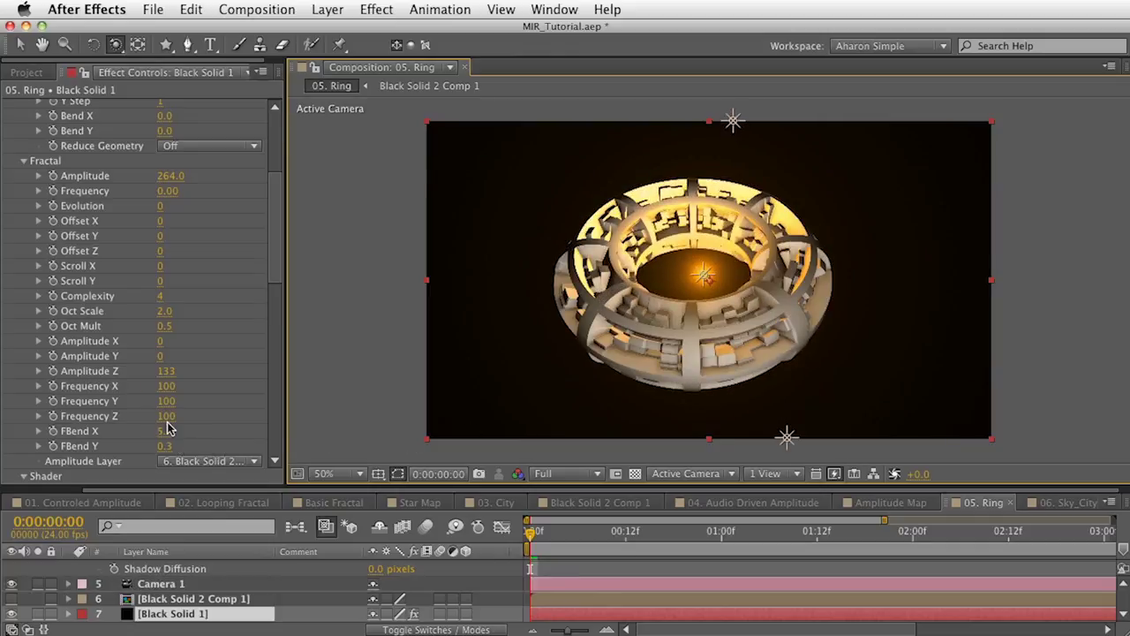
left_click_drag(169, 430, 340, 425)
left_click_drag(192, 431, 126, 434)
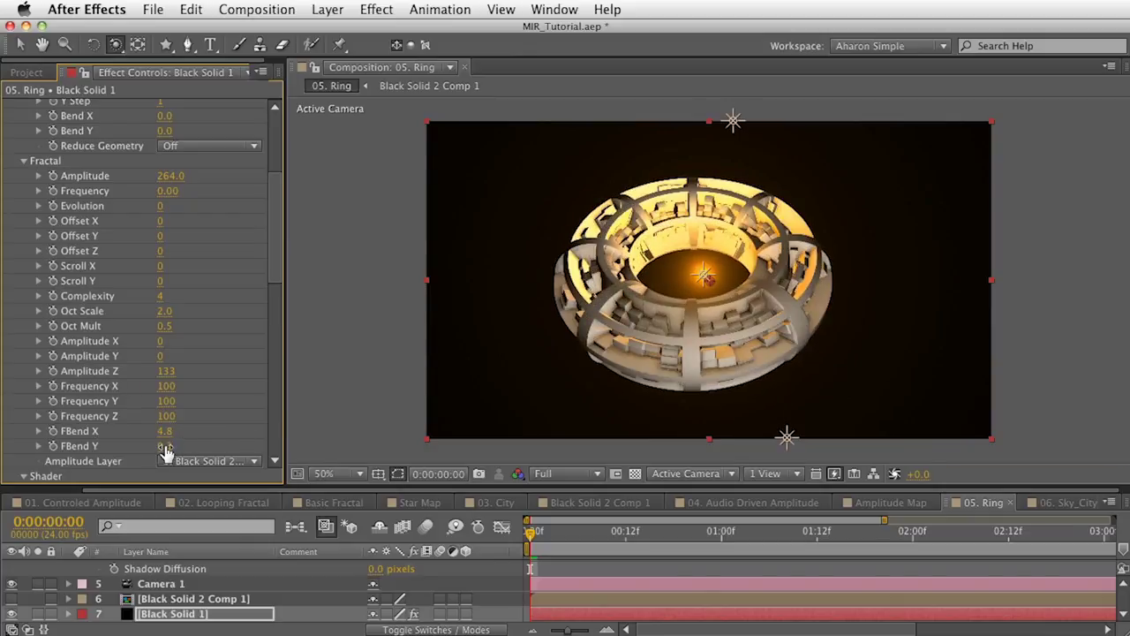
mouse_move(165, 447)
left_mouse_down()
mouse_move(189, 446)
mouse_move(138, 444)
mouse_move(152, 444)
left_mouse_up()
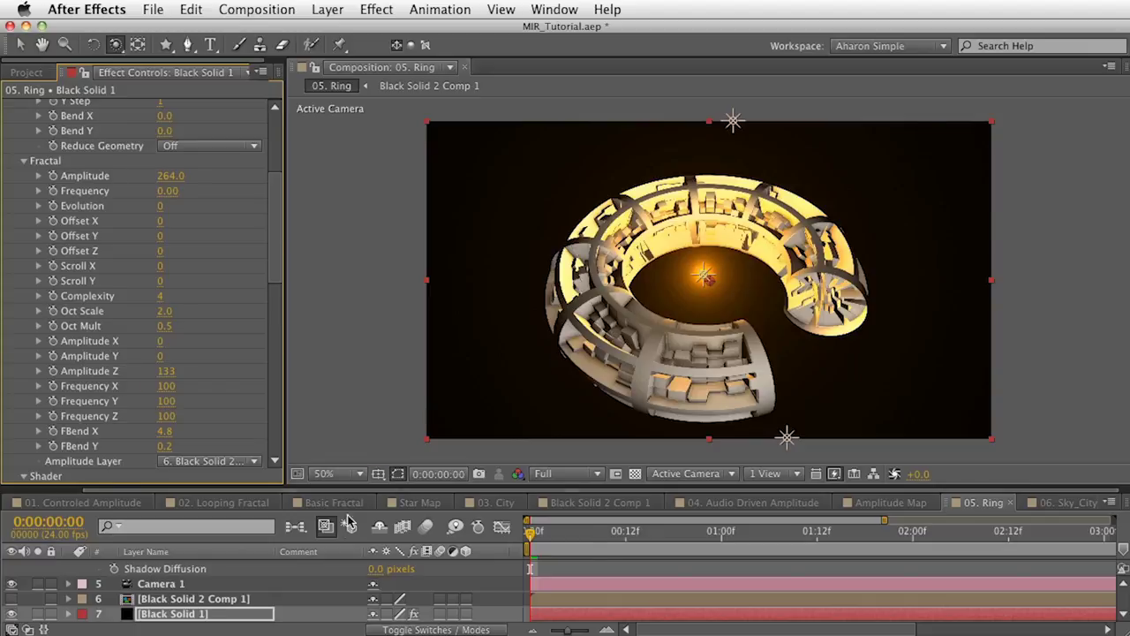
Step: Switch to the 06. Sky_City composition and orbit around the sky city cylinder
left_click(1066, 503)
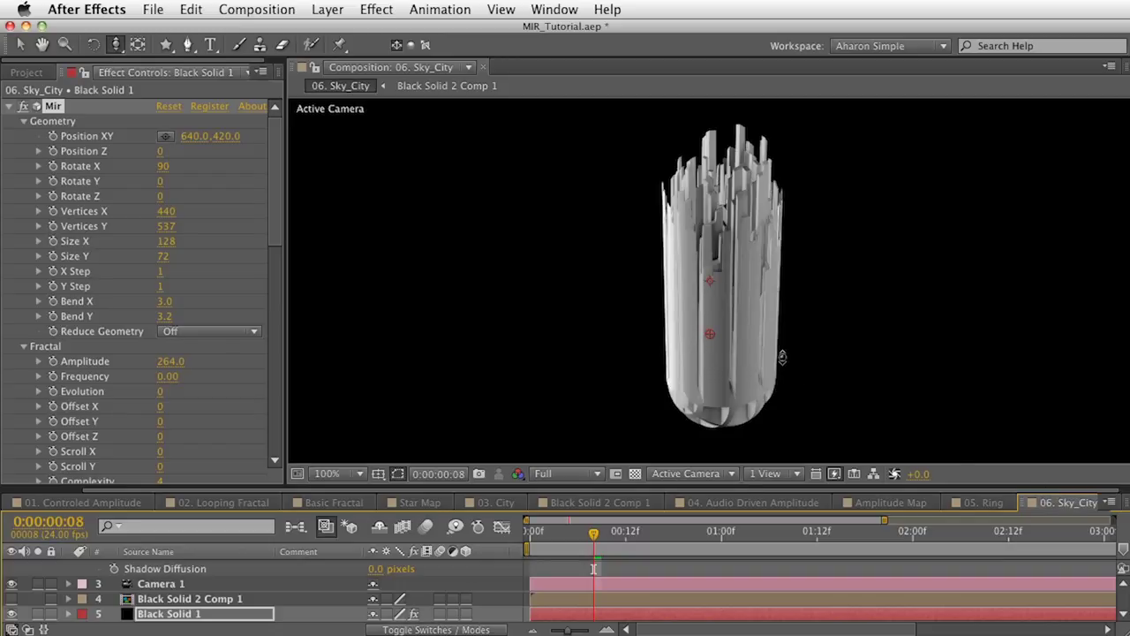
key("c")
key("c")
left_click_drag(755, 356, 716, 327)
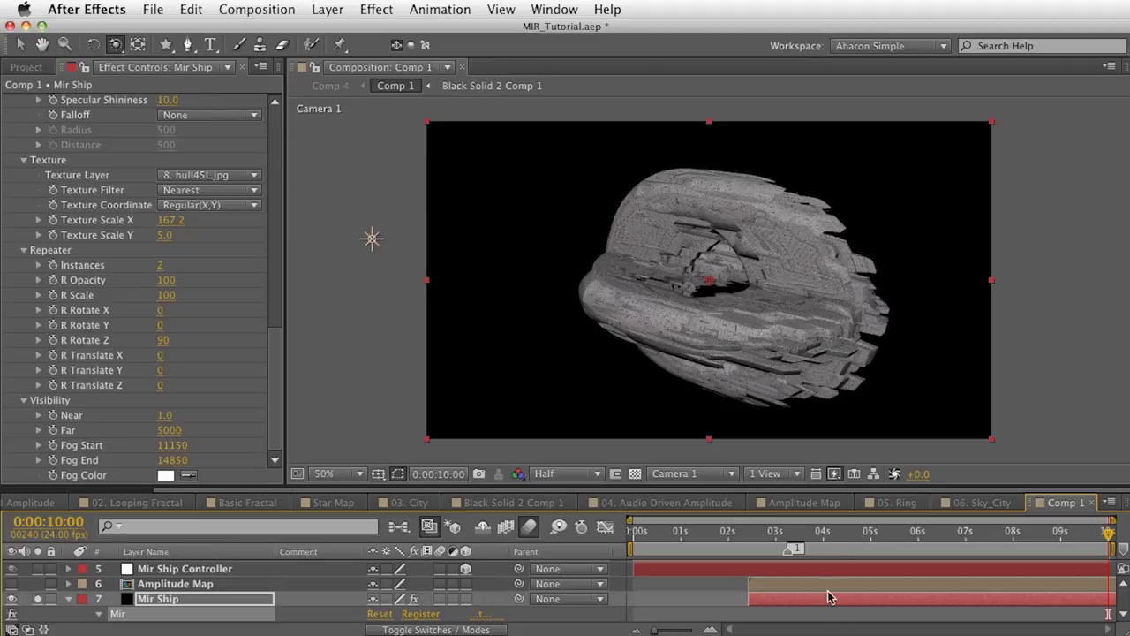
Step: Set the Mir Ship's Repeater Instances to 2, trying a larger R Rotate Z before reverting to 90
left_click_drag(742, 320, 715, 318)
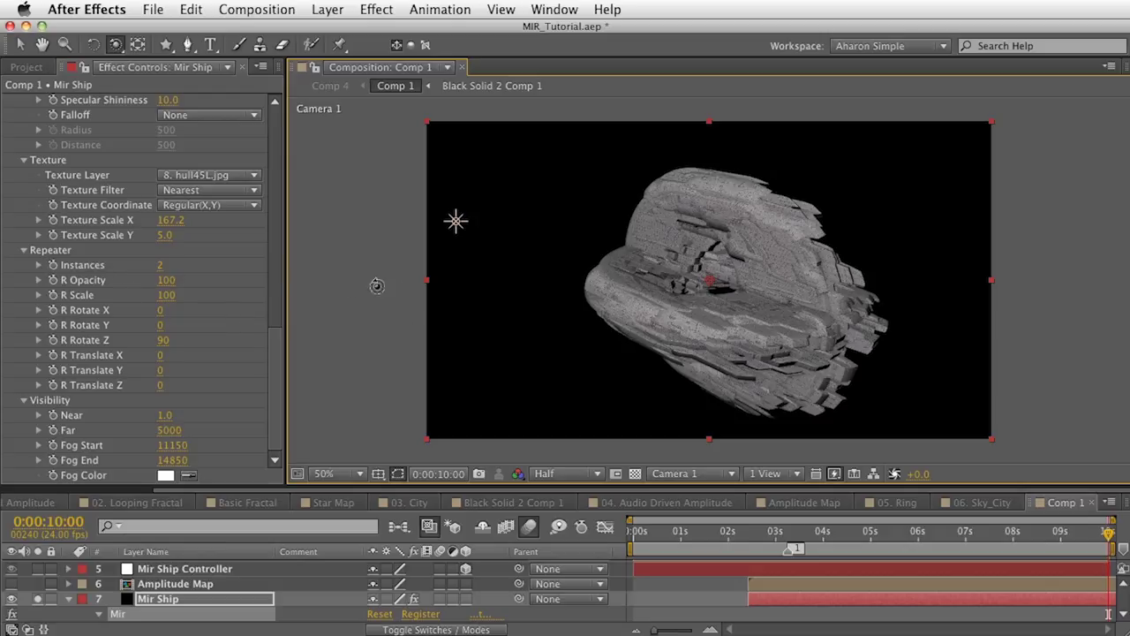
left_click(160, 265)
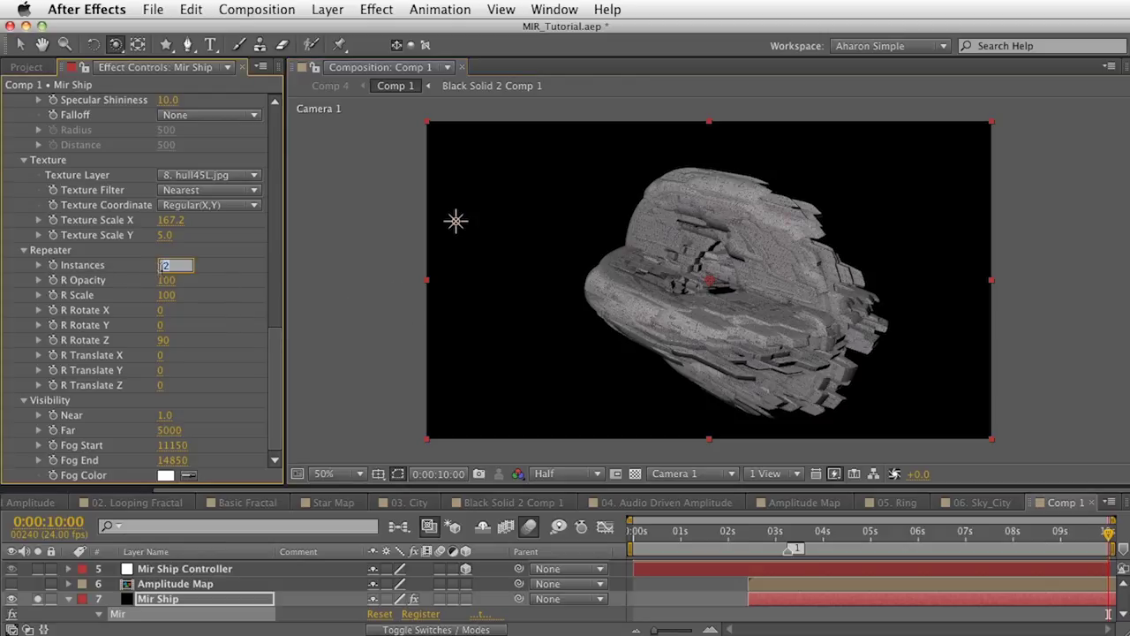
type("1")
key("Return")
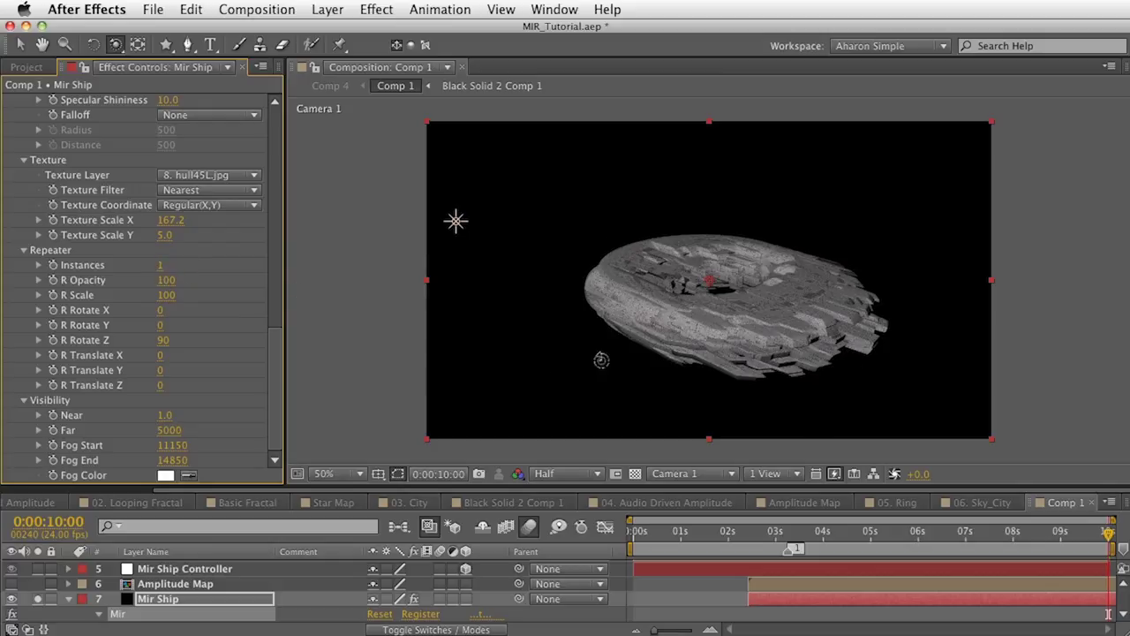
left_click(161, 265)
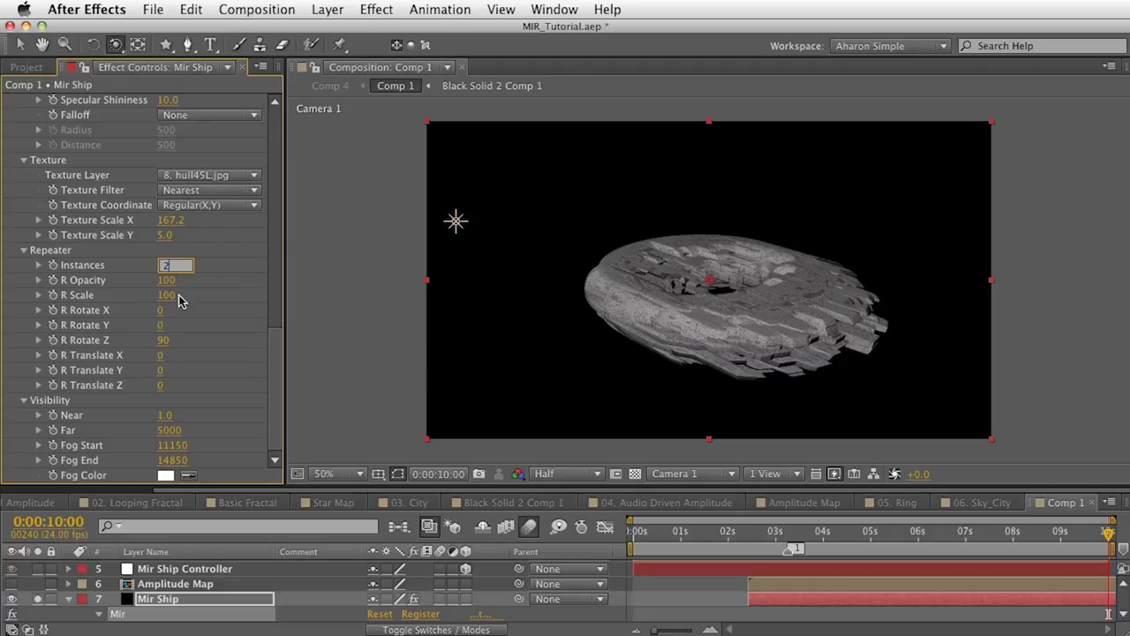
type("2")
key("Return")
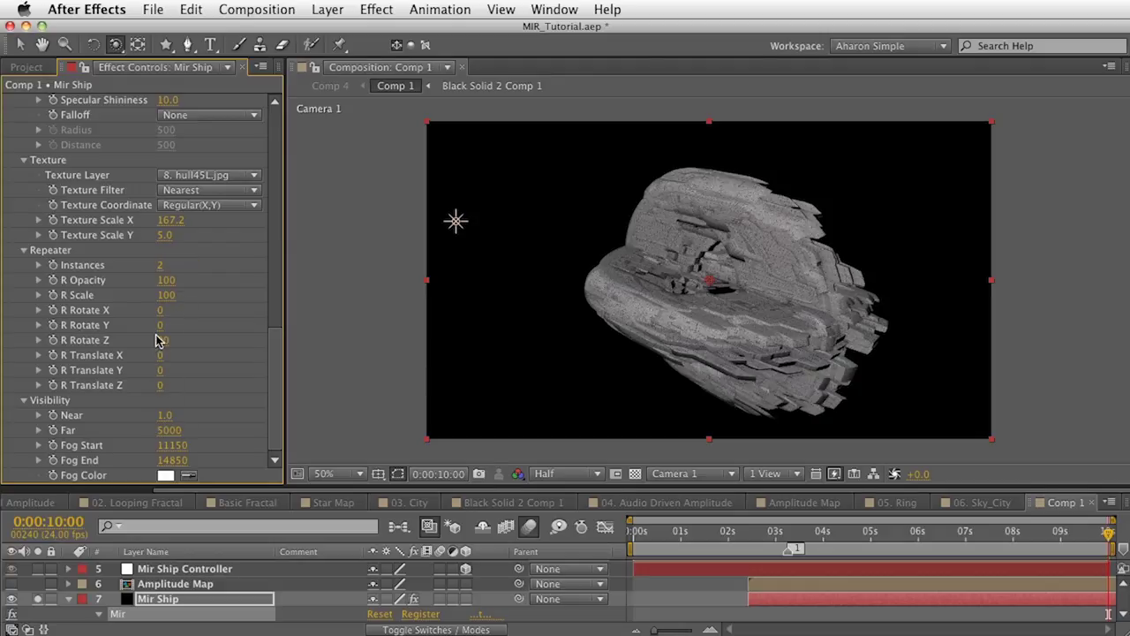
left_click_drag(160, 340, 196, 340)
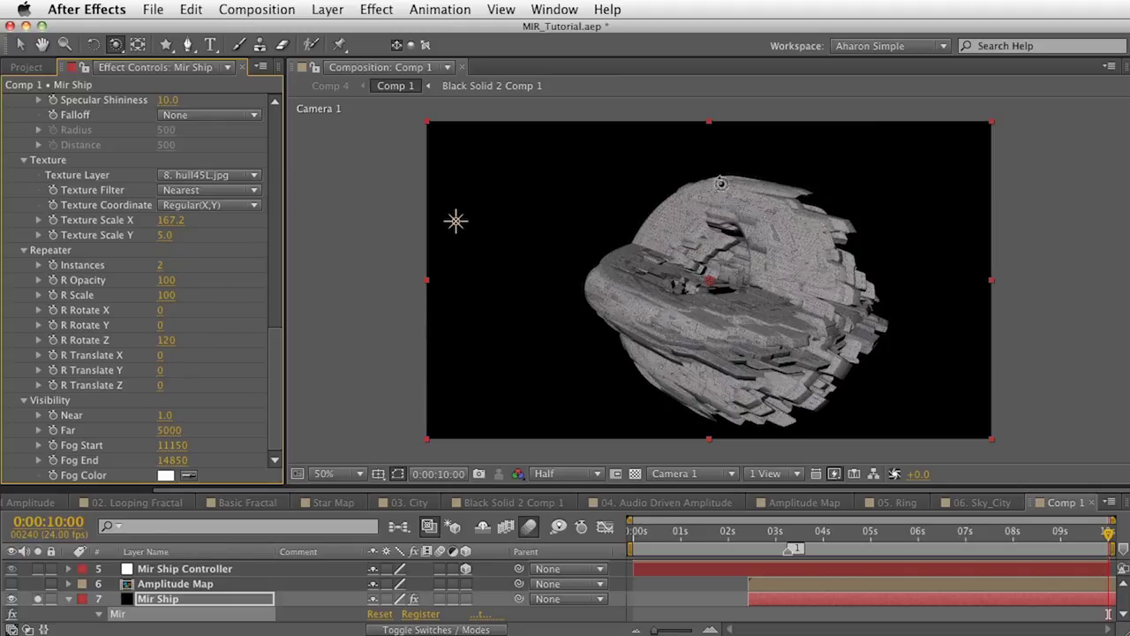
key("super+z")
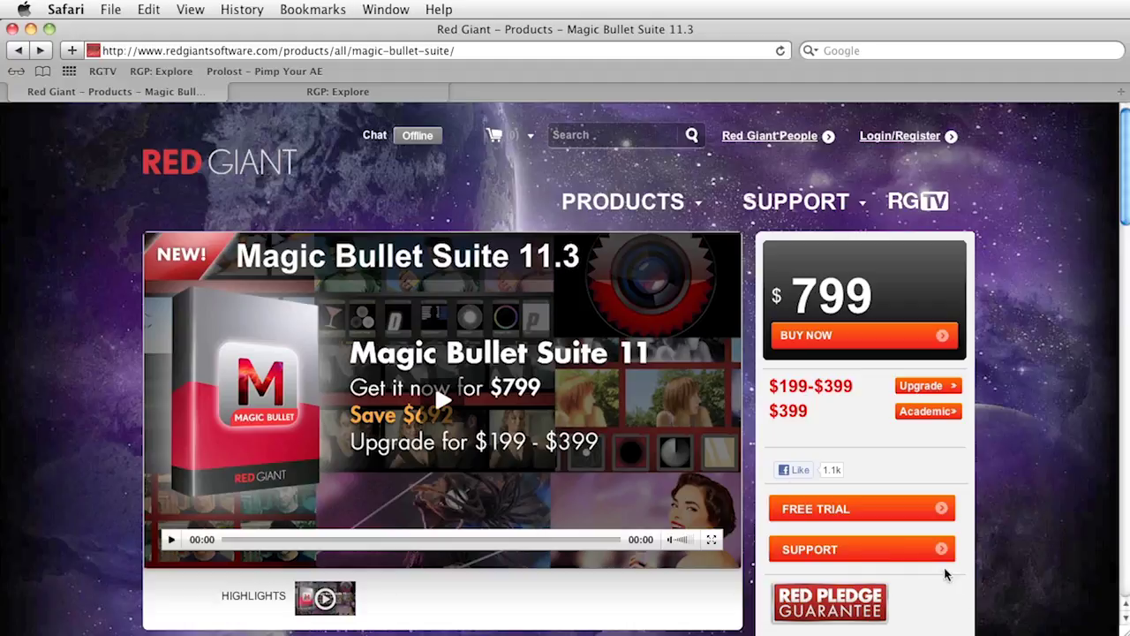
Step: Browse the free trial form and Free Products list, then open the Magic Bullet Arsenal 1.0 page
left_click(839, 513)
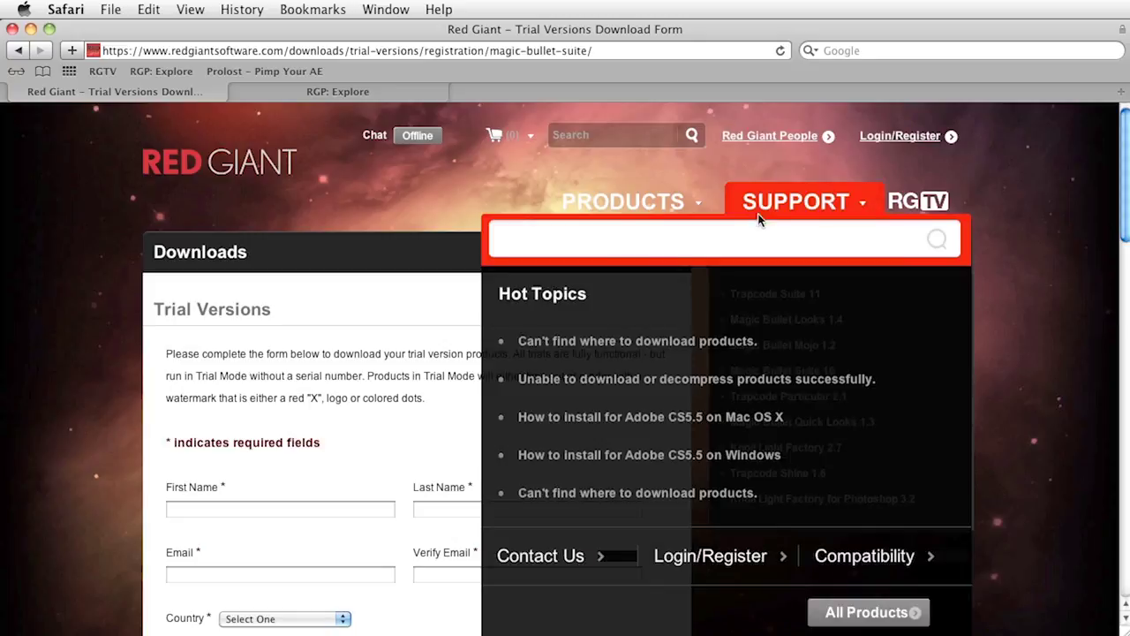
mouse_move(719, 209)
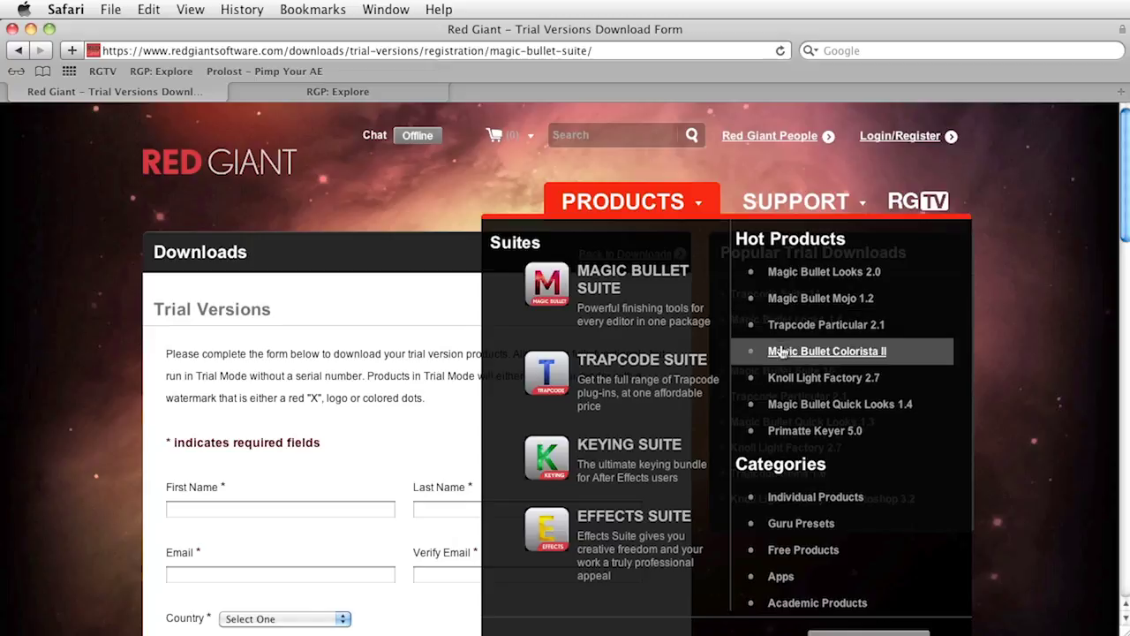
left_click(799, 556)
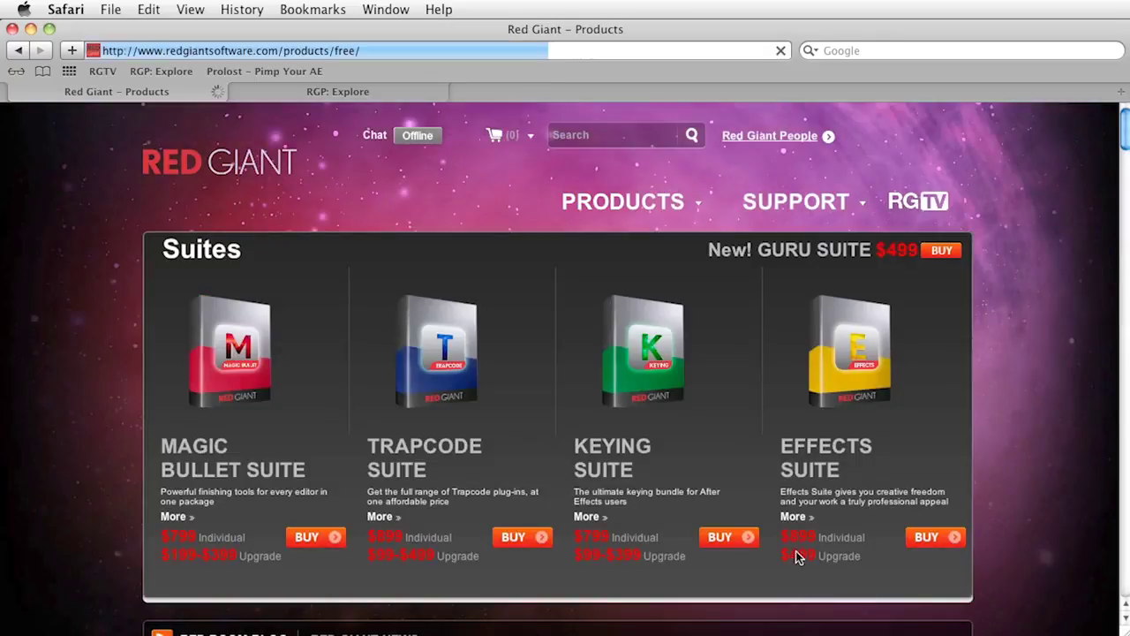
scroll(879, 476, "down", 10)
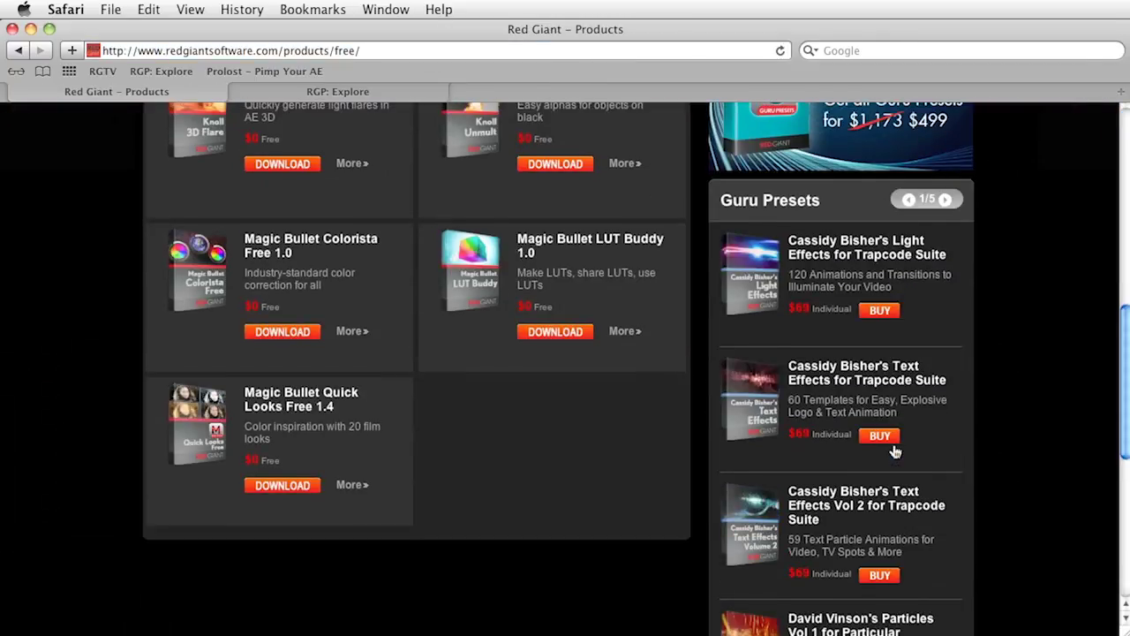
scroll(895, 451, "up", 3)
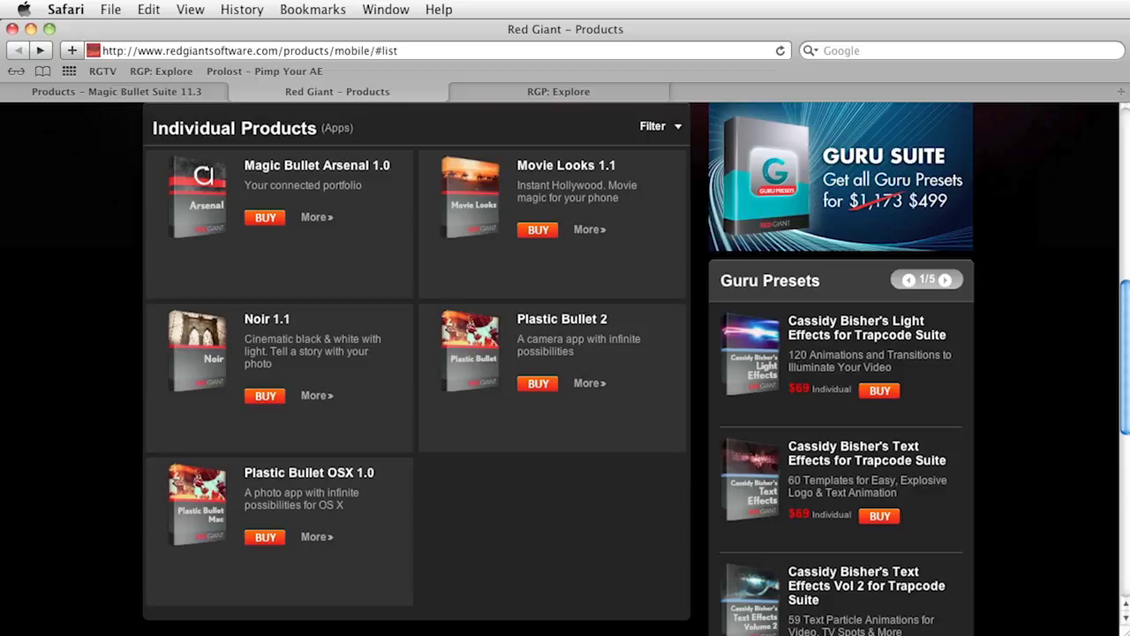
left_click(337, 173)
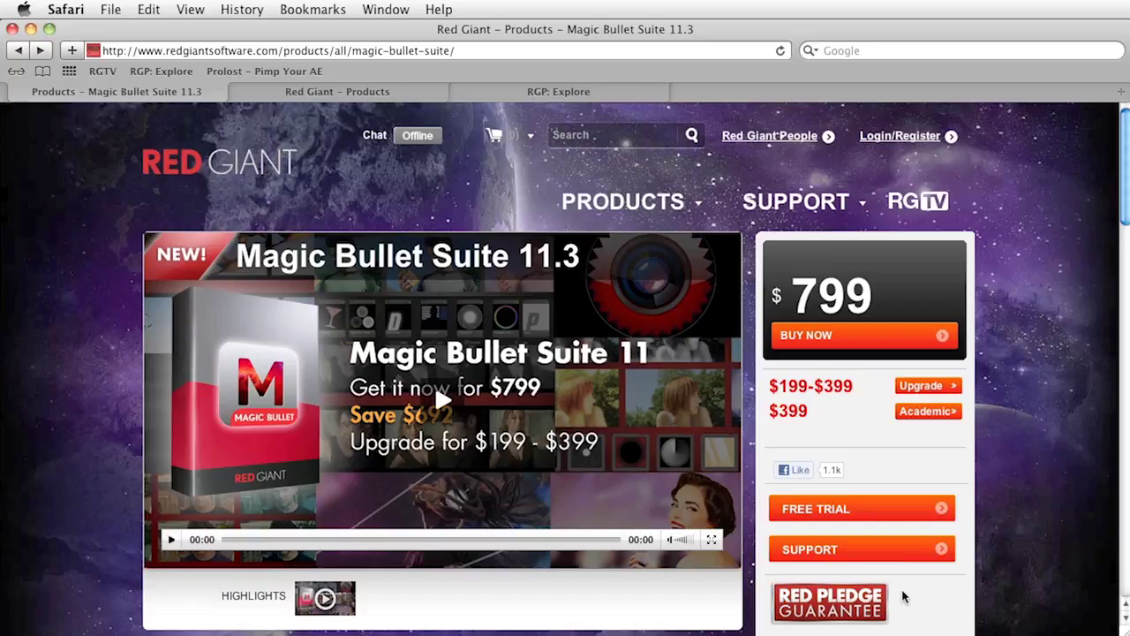
Step: View the Red Pledge guarantee page, then switch to the Red Giant People Explore tab
left_click(879, 606)
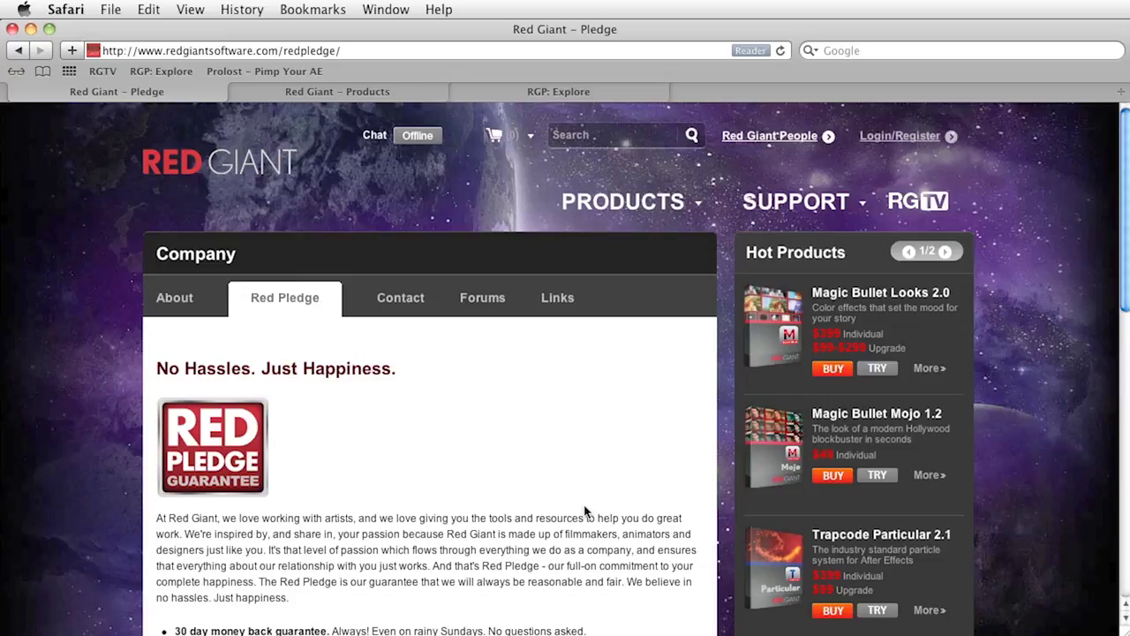
scroll(584, 510, "down", 4)
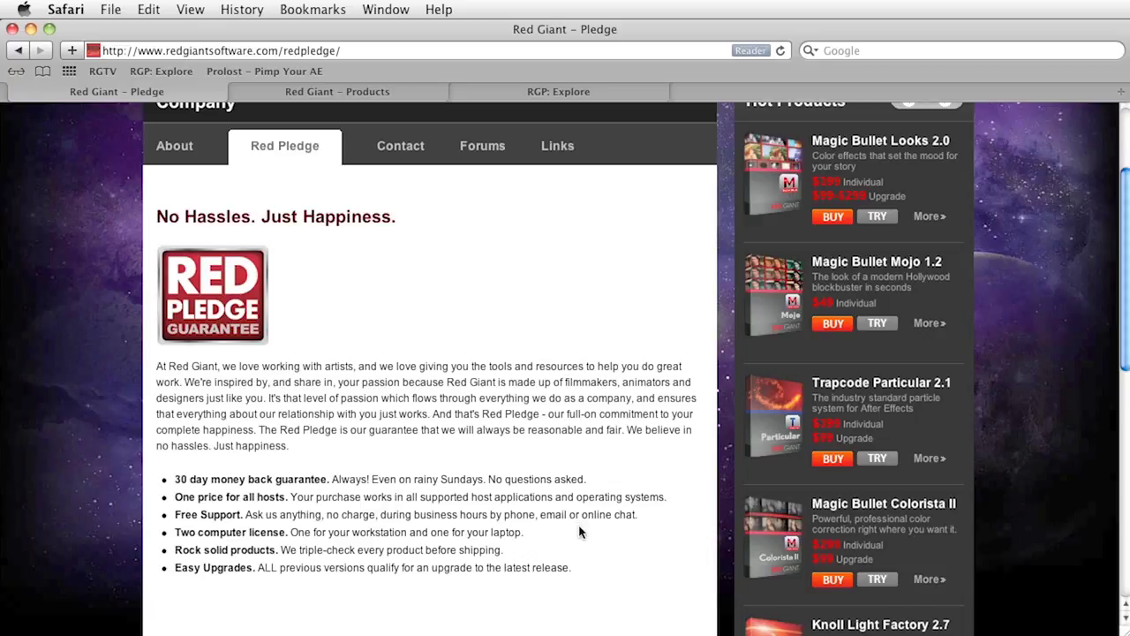
key("ctrl+shift+Tab")
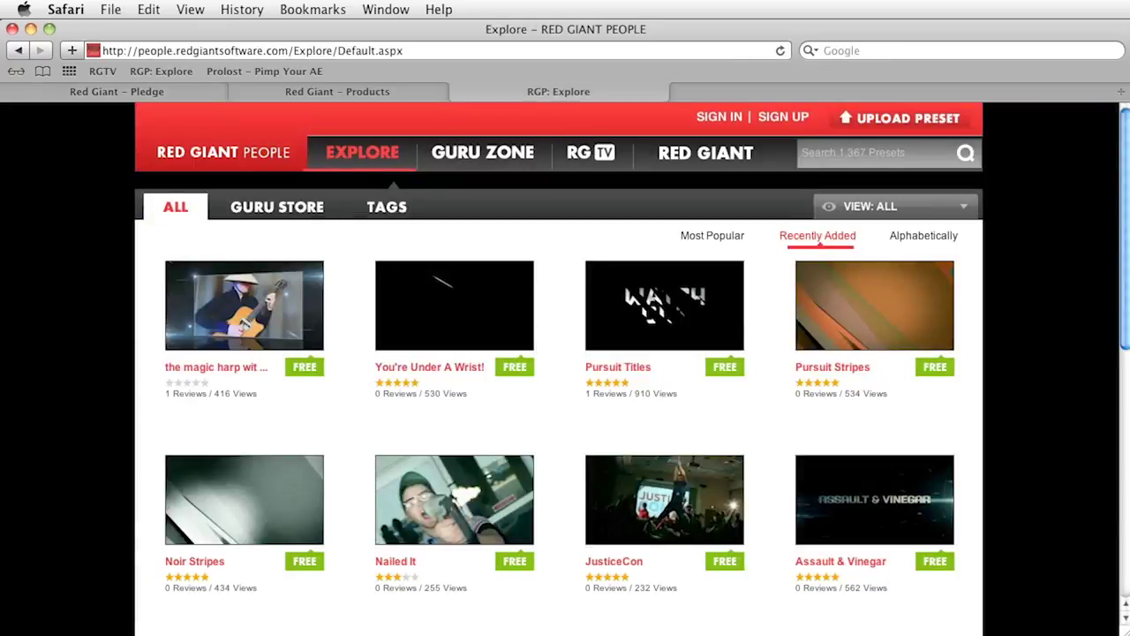
Step: Open the Underwater particules preset from the Explore grid and play its preview video
scroll(998, 547, "down", 3)
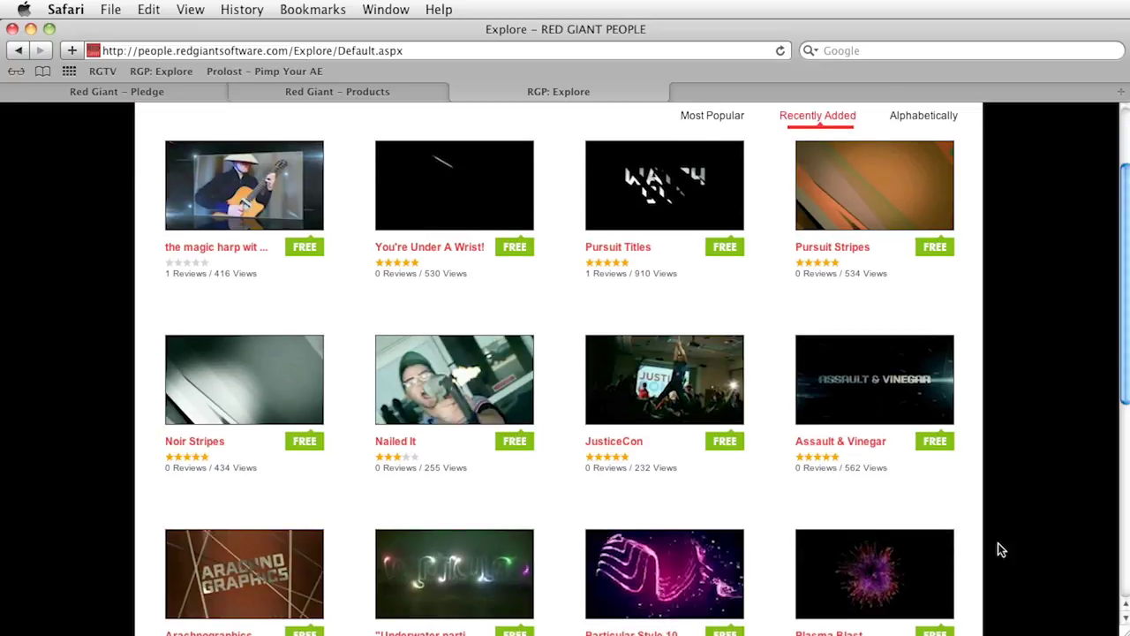
scroll(1001, 548, "down", 1)
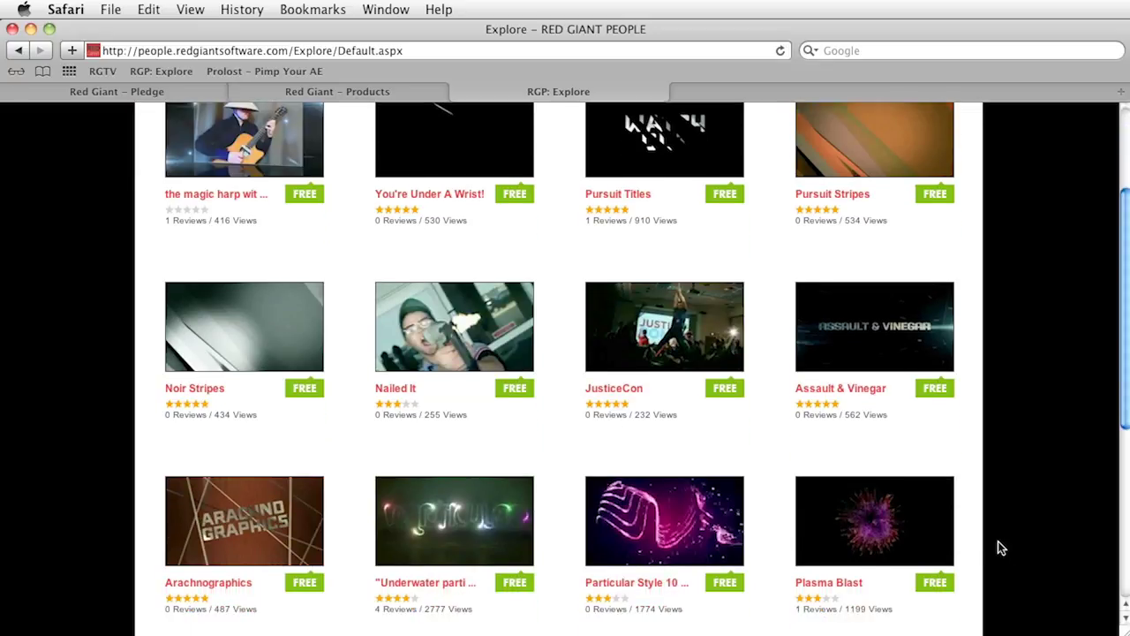
left_click(452, 521)
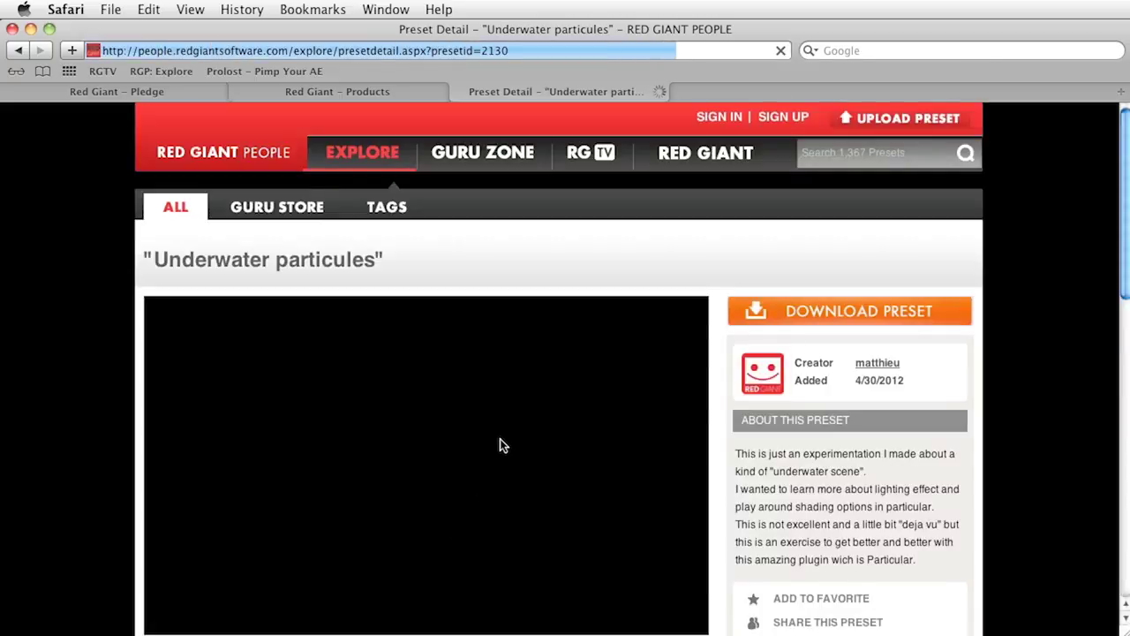
scroll(500, 447, "down", 4)
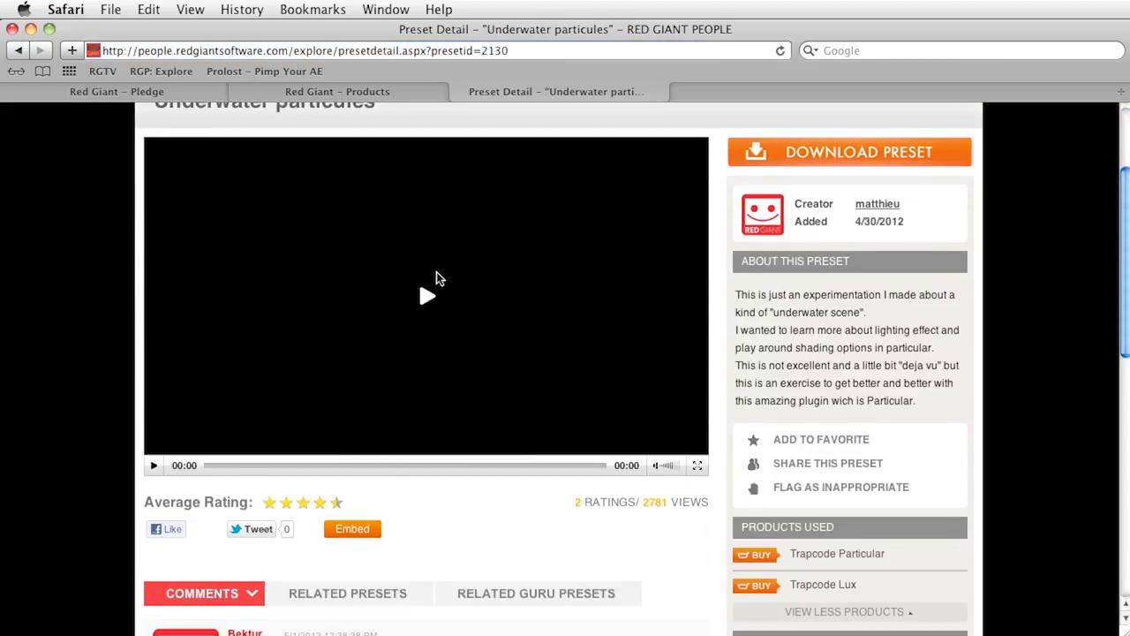
left_click(426, 297)
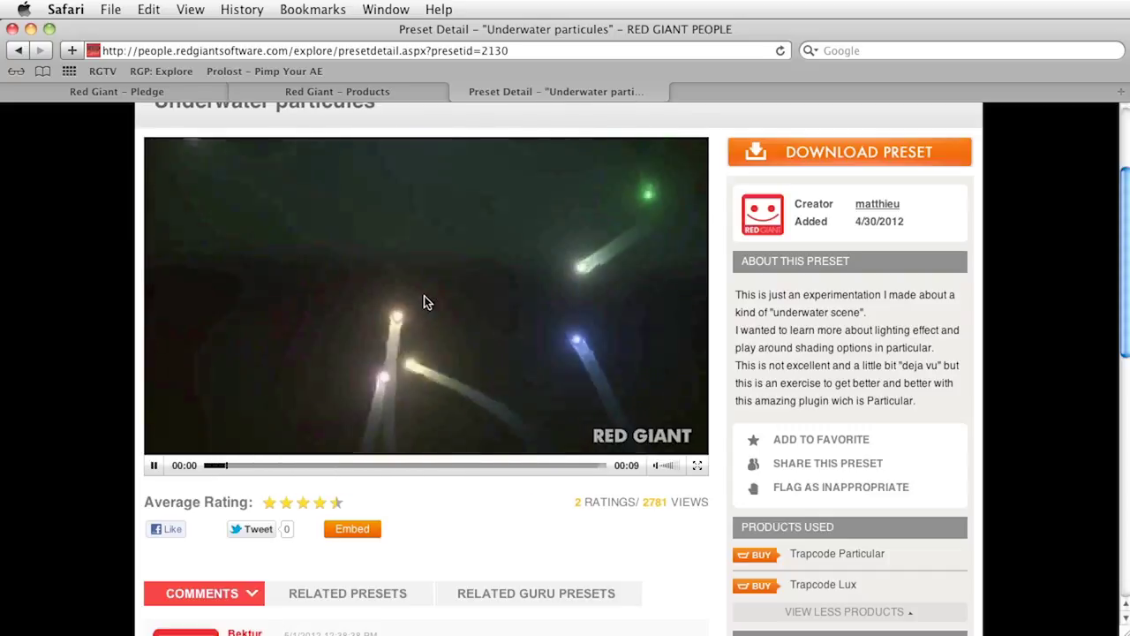